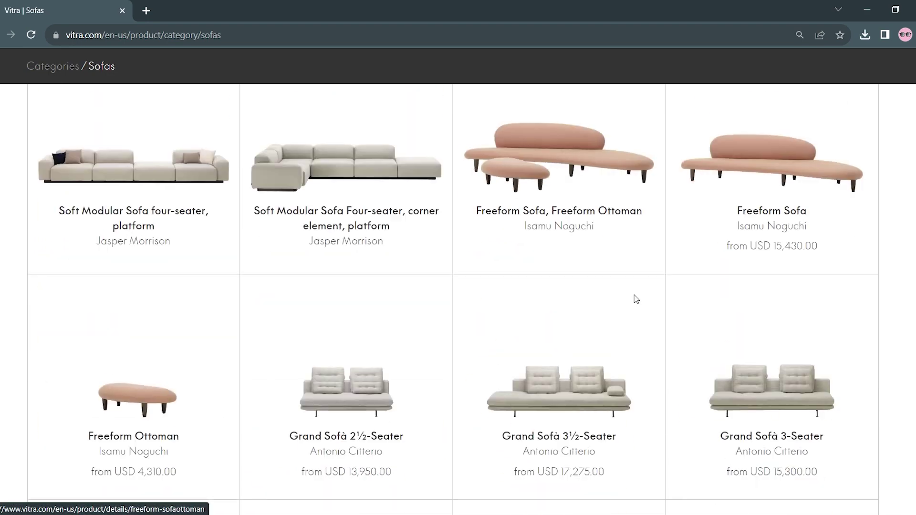
Step: Load more sofas in the Vitra catalogue and open the Polder Compact product page
{"action": "left_click", "coordinate": [453, 473]}
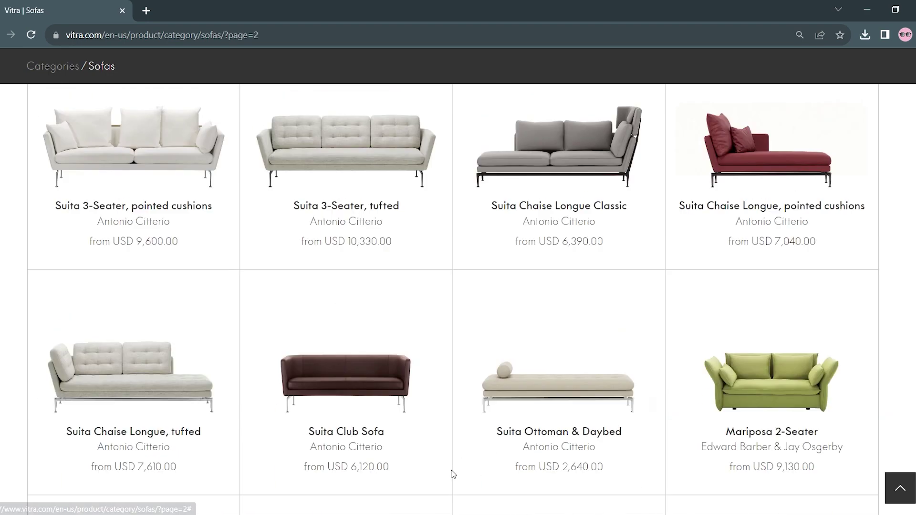
{"action": "scroll", "coordinate": [715, 185], "scroll_direction": "down", "scroll_amount": 8}
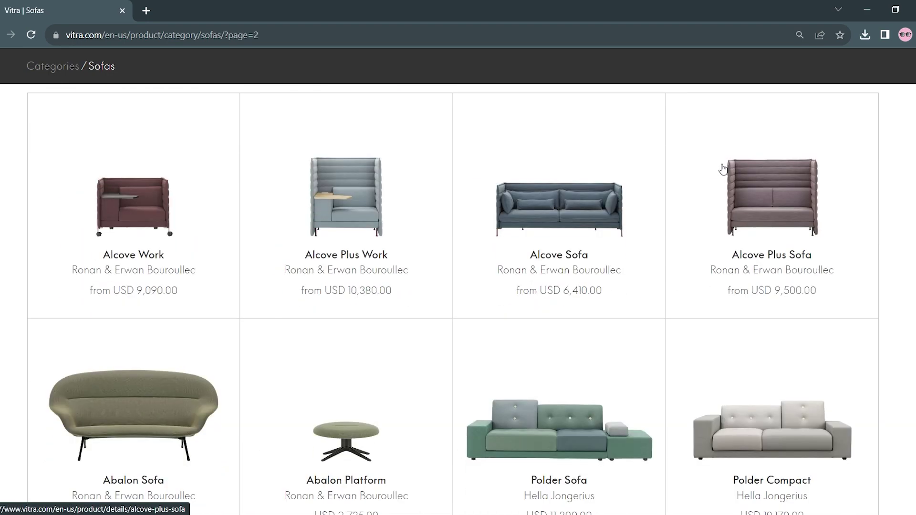
{"action": "scroll", "coordinate": [711, 231], "scroll_direction": "up", "scroll_amount": 6}
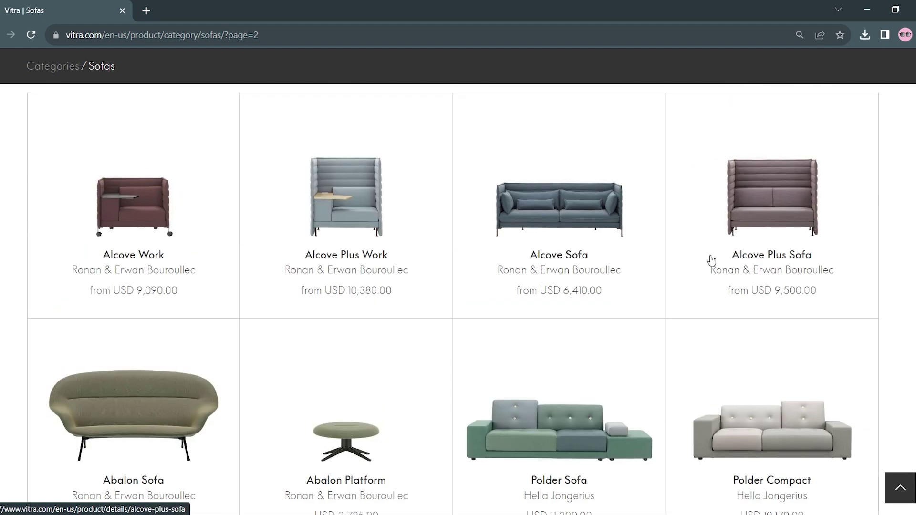
{"action": "left_click", "coordinate": [790, 424]}
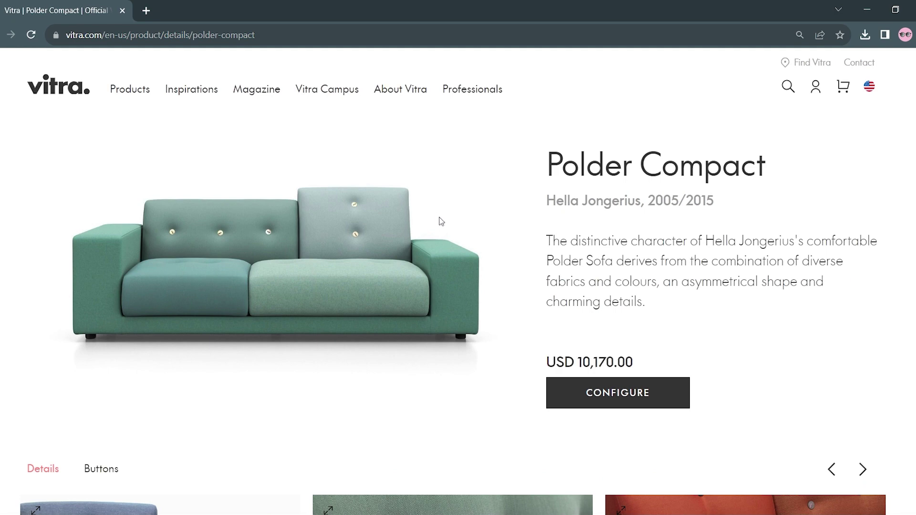
Step: Examine the Polder Compact's detail photos and rotate its 3D configurator preview
{"action": "scroll", "coordinate": [452, 227], "scroll_direction": "down", "scroll_amount": 3}
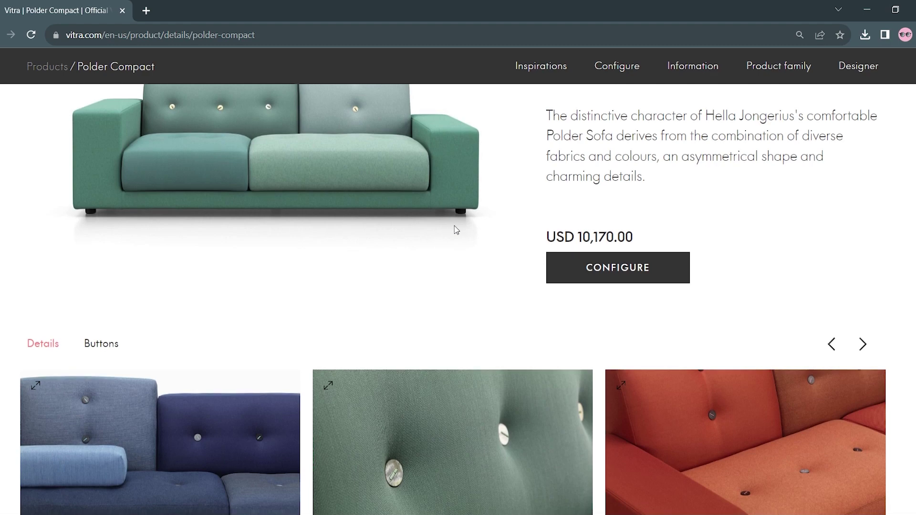
{"action": "scroll", "coordinate": [454, 227], "scroll_direction": "down", "scroll_amount": 3}
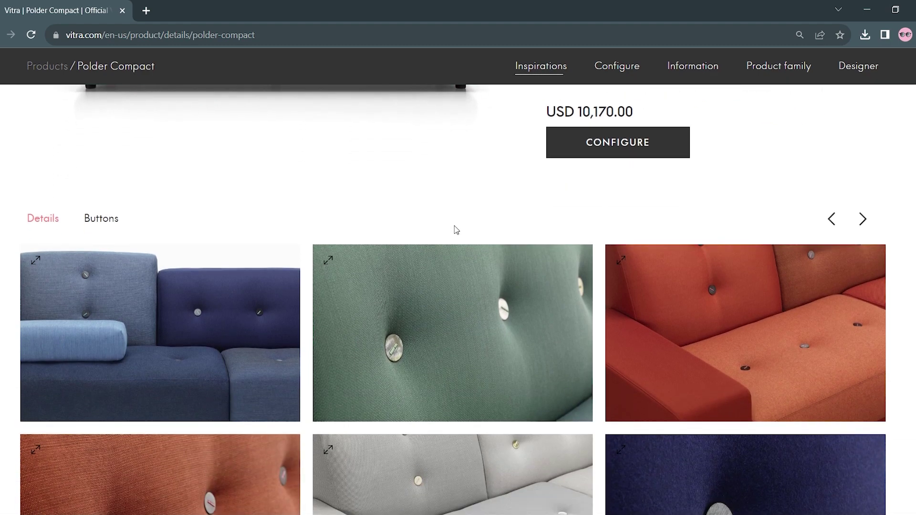
{"action": "scroll", "coordinate": [454, 230], "scroll_direction": "down", "scroll_amount": 5}
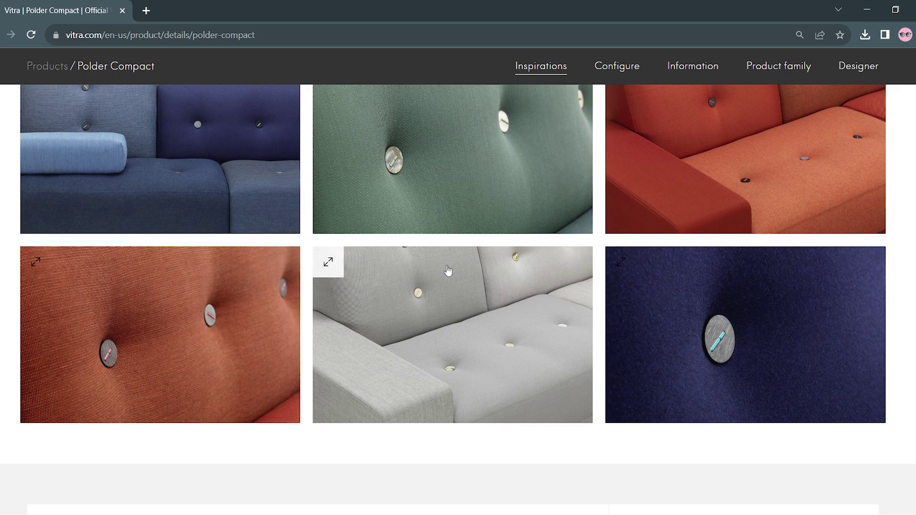
{"action": "scroll", "coordinate": [444, 279], "scroll_direction": "down", "scroll_amount": 3}
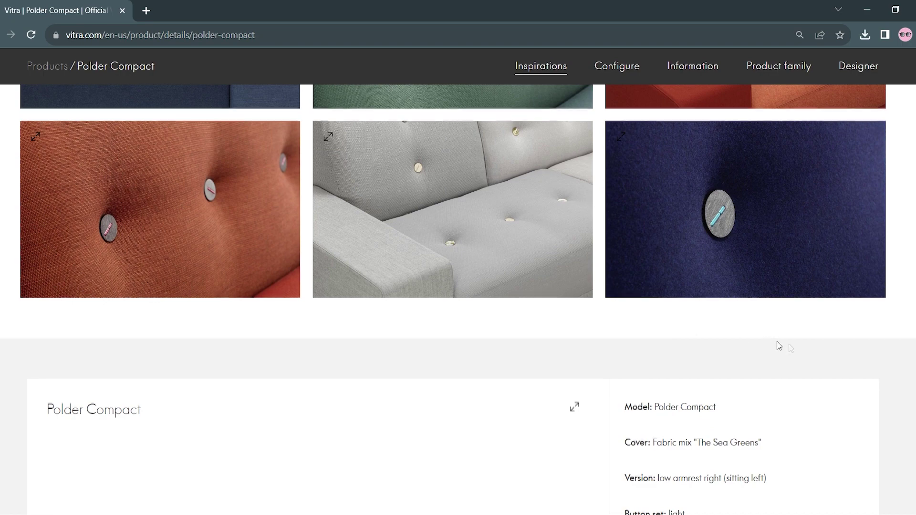
{"action": "scroll", "coordinate": [811, 344], "scroll_direction": "down", "scroll_amount": 4}
{"action": "scroll", "coordinate": [806, 345], "scroll_direction": "down", "scroll_amount": 3}
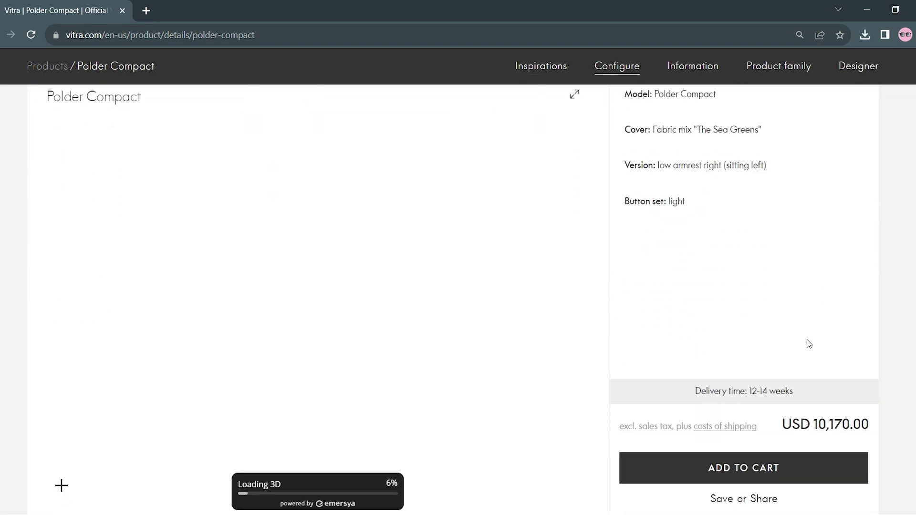
{"action": "scroll", "coordinate": [806, 343], "scroll_direction": "down", "scroll_amount": 2}
{"action": "left_click_drag", "start_coordinate": [423, 212], "coordinate": [228, 224]}
{"action": "scroll", "coordinate": [227, 224], "scroll_direction": "up", "scroll_amount": 5}
{"action": "scroll", "coordinate": [305, 253], "scroll_direction": "down", "scroll_amount": 5}
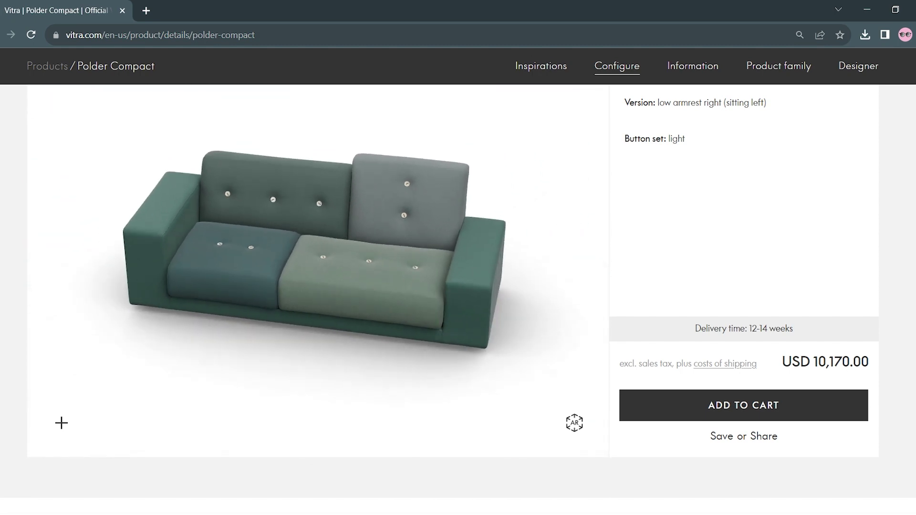
Step: Review the Polder Compact's fabric mixes under colours and materials and the product family description
{"action": "scroll", "coordinate": [814, 280], "scroll_direction": "down", "scroll_amount": 6}
{"action": "scroll", "coordinate": [913, 250], "scroll_direction": "down", "scroll_amount": 3}
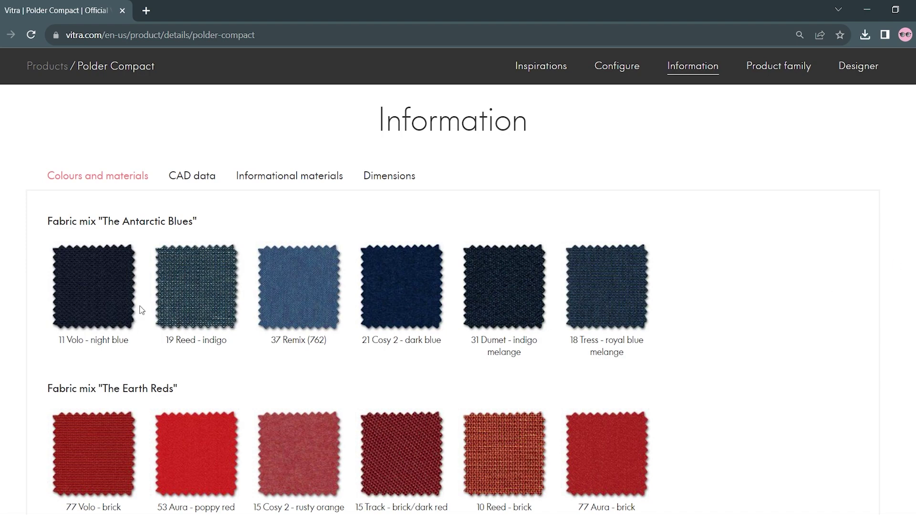
{"action": "scroll", "coordinate": [115, 329], "scroll_direction": "down", "scroll_amount": 8}
{"action": "scroll", "coordinate": [119, 336], "scroll_direction": "down", "scroll_amount": 6}
{"action": "scroll", "coordinate": [119, 337], "scroll_direction": "down", "scroll_amount": 11}
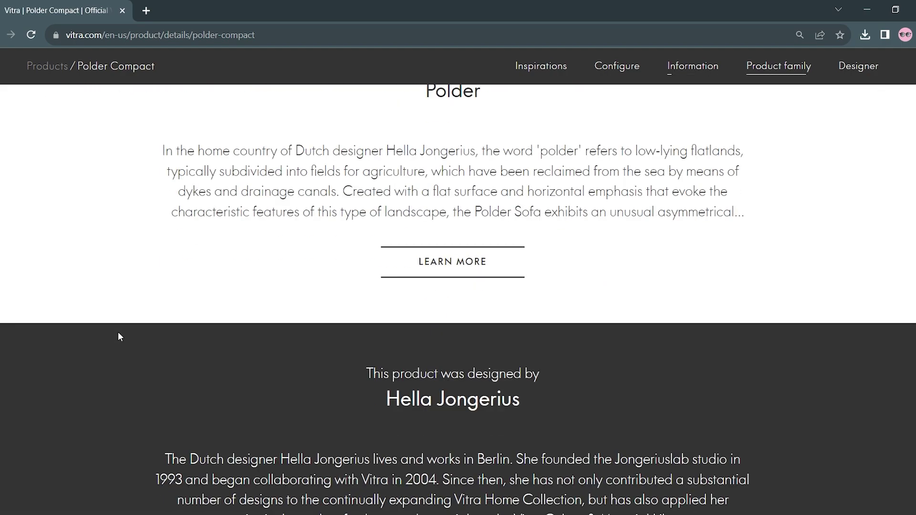
{"action": "scroll", "coordinate": [119, 336], "scroll_direction": "up", "scroll_amount": 20}
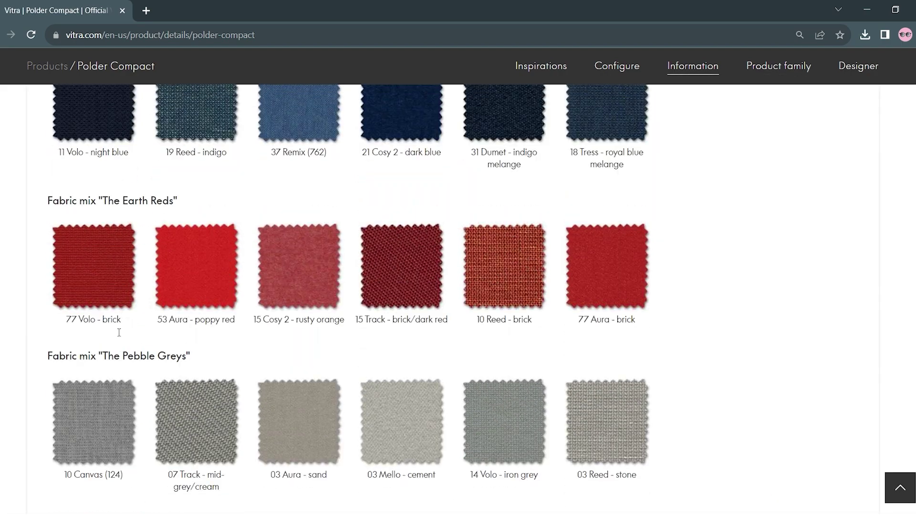
{"action": "scroll", "coordinate": [119, 333], "scroll_direction": "up", "scroll_amount": 3}
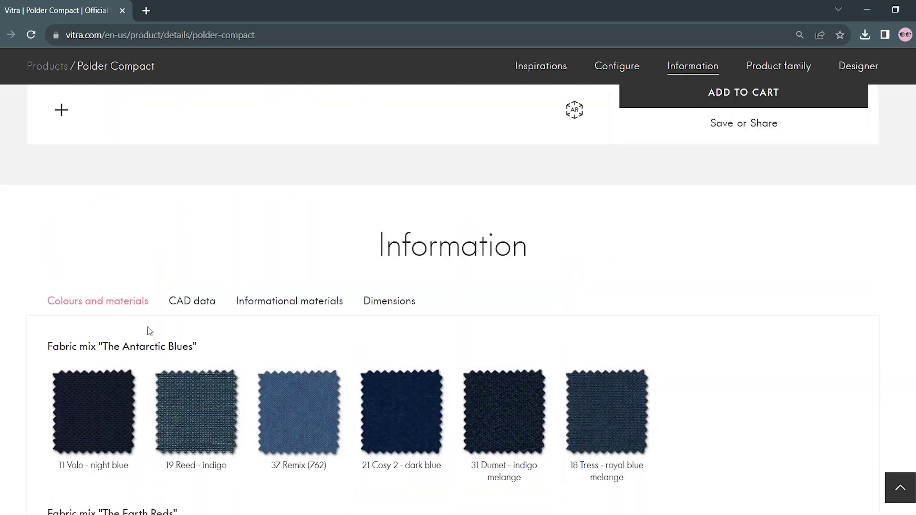
Step: Open the Polder Compact's CAD data and download the 21045600 Polder Sofa Compact L fbx file
{"action": "left_click", "coordinate": [184, 306]}
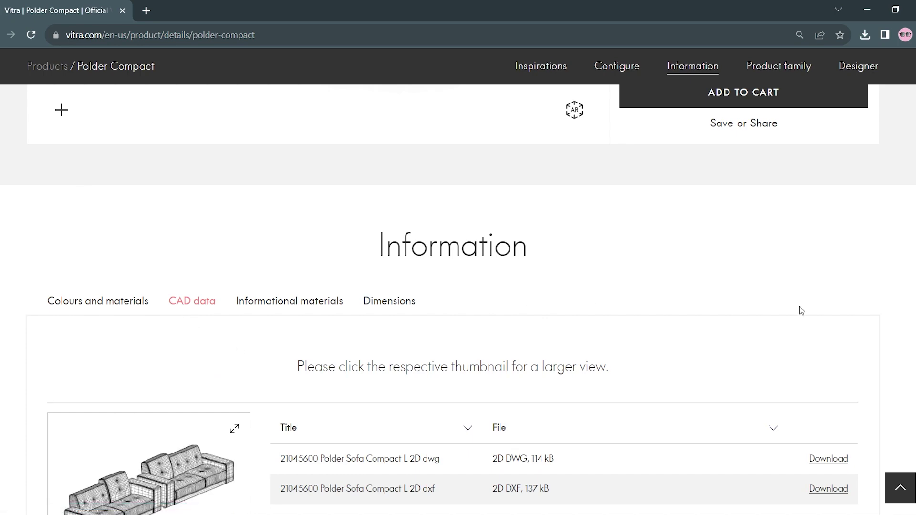
{"action": "scroll", "coordinate": [889, 296], "scroll_direction": "down", "scroll_amount": 4}
{"action": "scroll", "coordinate": [901, 238], "scroll_direction": "down", "scroll_amount": 1}
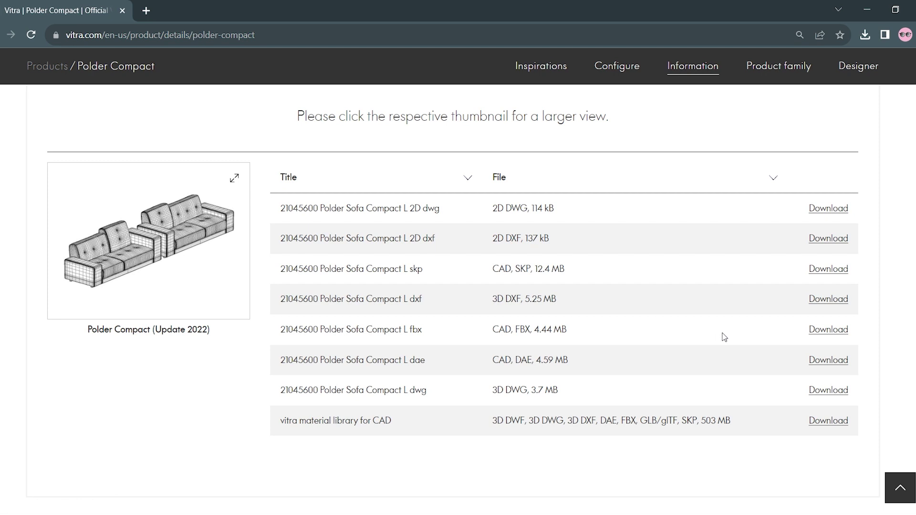
{"action": "left_click", "coordinate": [816, 330]}
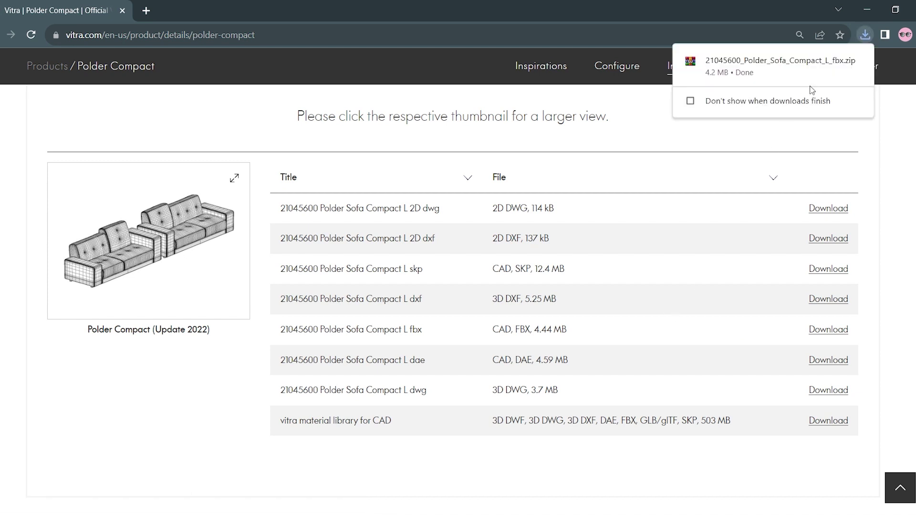
Step: Extract the downloaded Polder Sofa Compact L FBX archive on the desktop and open the extracted folder
{"action": "left_click", "coordinate": [866, 9]}
{"action": "right_click", "coordinate": [2, 389]}
{"action": "left_click", "coordinate": [100, 176]}
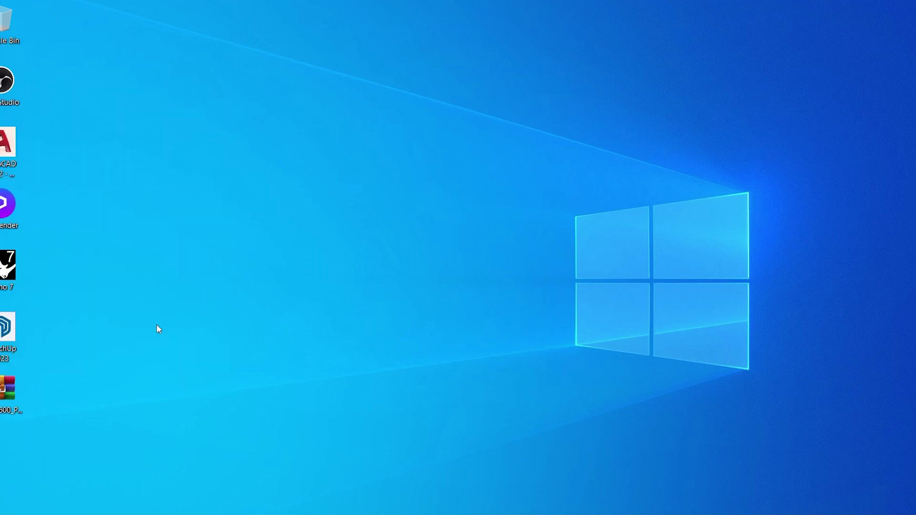
{"action": "double_click", "coordinate": [30, 446]}
Step: Import the extracted sofa FBX file into Rhino with lights, cameras and the prompt to scale enabled
{"action": "left_click_drag", "start_coordinate": [164, 139], "coordinate": [576, 375]}
{"action": "left_click", "coordinate": [419, 262]}
{"action": "left_click", "coordinate": [430, 296]}
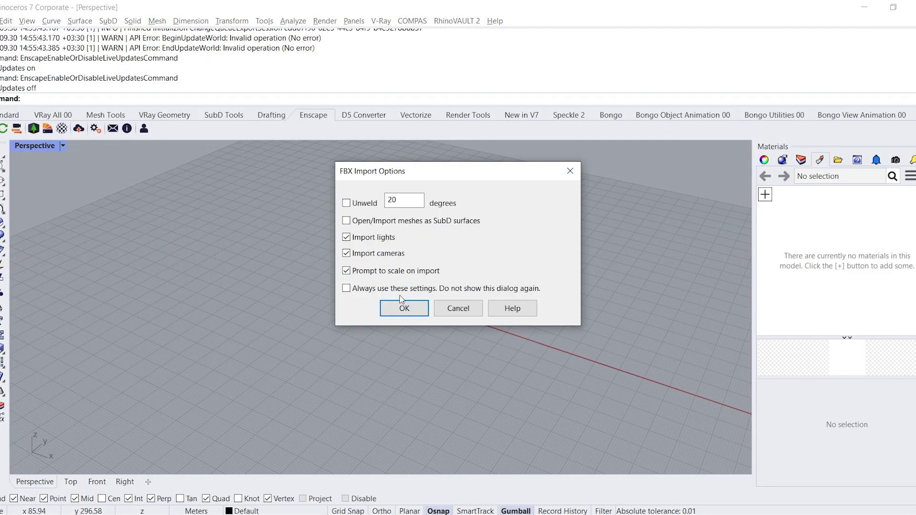
{"action": "left_click", "coordinate": [403, 307]}
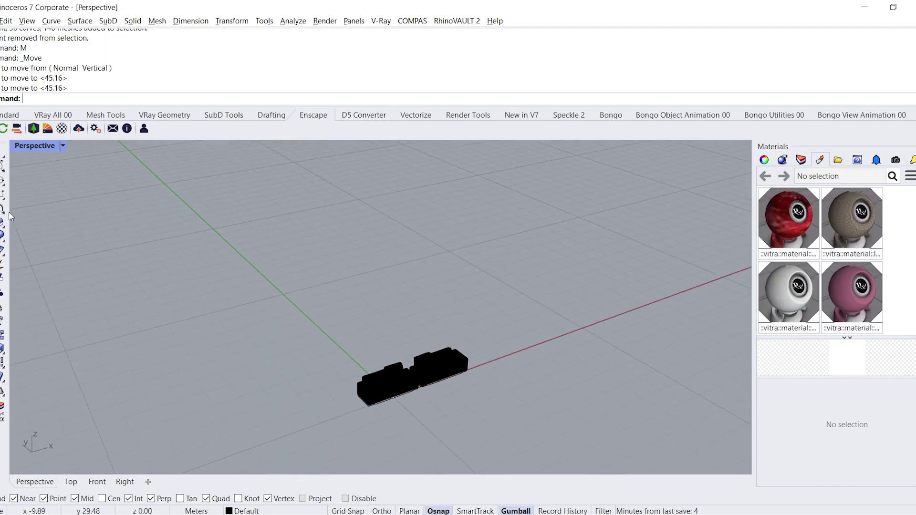
Step: Draw a freehand box on the ground plane near the imported sofas
{"action": "left_click", "coordinate": [2, 223]}
{"action": "scroll", "coordinate": [482, 260], "scroll_direction": "down", "scroll_amount": 4}
{"action": "left_click", "coordinate": [529, 220]}
{"action": "right_click_drag", "start_coordinate": [258, 436], "coordinate": [236, 333], "text": "shift"}
{"action": "left_click", "coordinate": [198, 339]}
{"action": "left_click", "coordinate": [200, 345]}
{"action": "right_click_drag", "start_coordinate": [397, 376], "coordinate": [382, 430], "text": "shift"}
Step: Set the Perspective viewport to Shaded display and zoom to the selected sofa geometry
{"action": "double_click", "coordinate": [36, 146]}
{"action": "double_click", "coordinate": [405, 147]}
{"action": "left_click", "coordinate": [63, 145]}
{"action": "left_click", "coordinate": [97, 144]}
{"action": "scroll", "coordinate": [391, 294], "scroll_direction": "up", "scroll_amount": 5}
{"action": "left_click", "coordinate": [393, 296]}
{"action": "left_click", "coordinate": [313, 245]}
{"action": "type", "text": "ZS"}
{"action": "key", "text": "Return"}
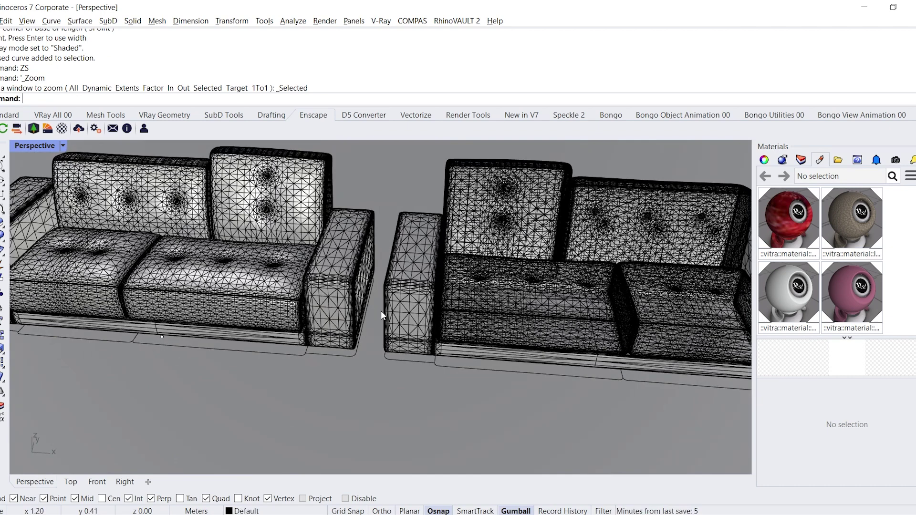
Step: Inspect both sofas in Rendered display mode from several angles, and return the viewport to Shaded
{"action": "left_click", "coordinate": [63, 147]}
{"action": "left_click", "coordinate": [105, 129]}
{"action": "right_click_drag", "start_coordinate": [344, 268], "coordinate": [284, 237]}
{"action": "scroll", "coordinate": [334, 280], "scroll_direction": "down", "scroll_amount": 7}
{"action": "right_click_drag", "start_coordinate": [351, 308], "coordinate": [501, 265]}
{"action": "scroll", "coordinate": [352, 308], "scroll_direction": "up", "scroll_amount": 7}
{"action": "scroll", "coordinate": [485, 277], "scroll_direction": "down", "scroll_amount": 6}
{"action": "left_click", "coordinate": [62, 145]}
{"action": "left_click", "coordinate": [96, 144]}
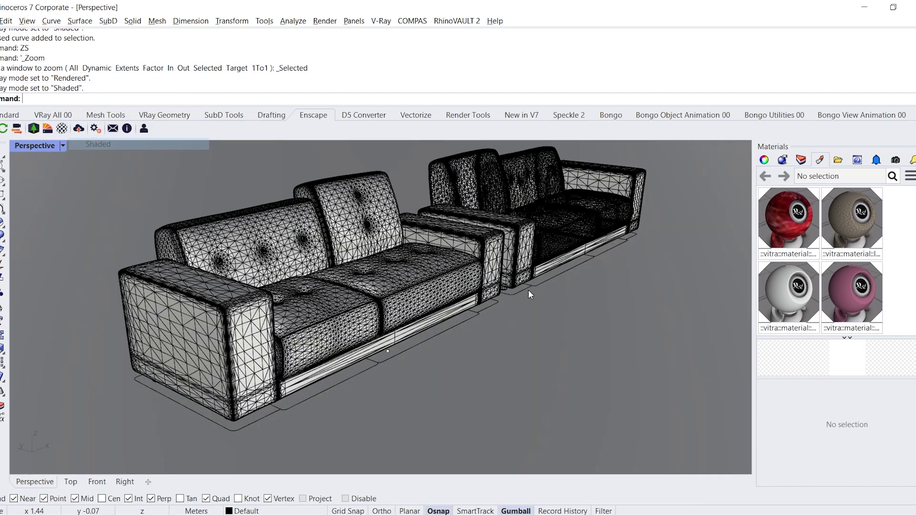
Step: Select all objects that use the red plano_red_poppy-red_63 material and lock them
{"action": "scroll", "coordinate": [908, 270], "scroll_direction": "down", "scroll_amount": 2}
{"action": "scroll", "coordinate": [908, 269], "scroll_direction": "down", "scroll_amount": 3}
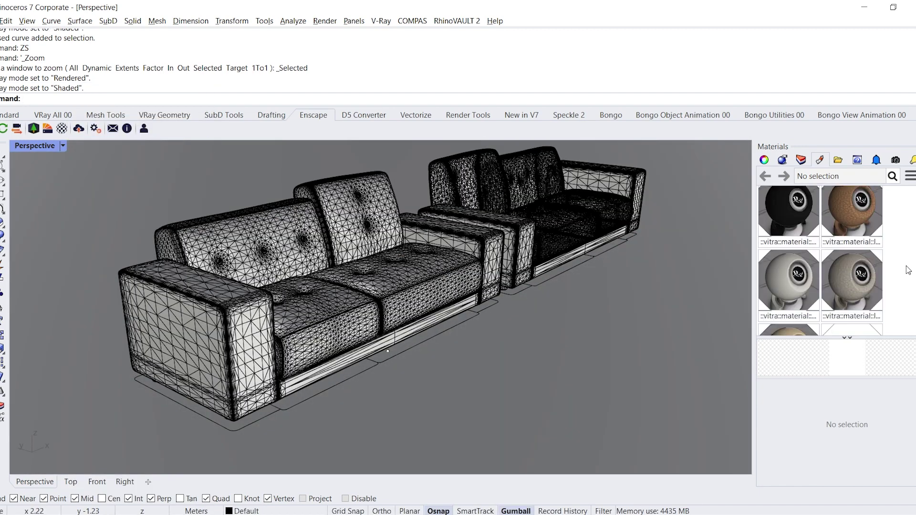
{"action": "scroll", "coordinate": [908, 270], "scroll_direction": "down", "scroll_amount": 4}
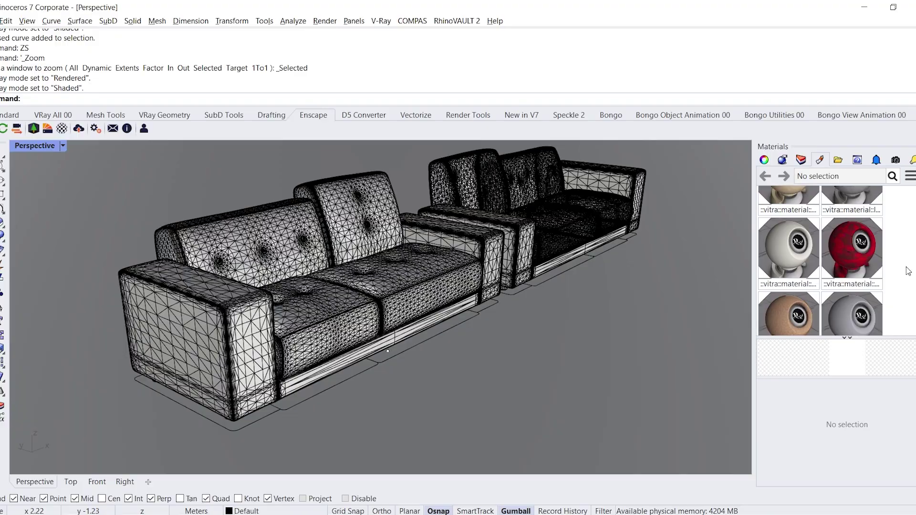
{"action": "scroll", "coordinate": [907, 272], "scroll_direction": "up", "scroll_amount": 3}
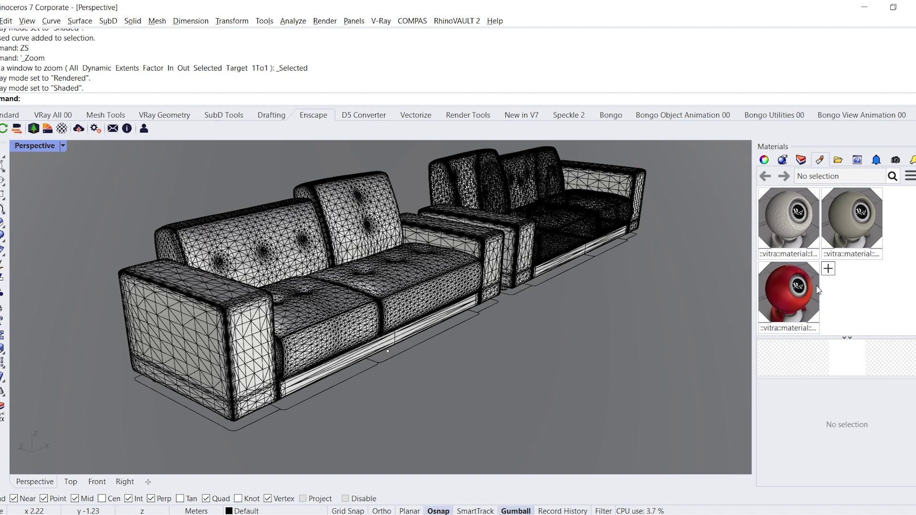
{"action": "left_click", "coordinate": [795, 296]}
{"action": "right_click", "coordinate": [799, 295]}
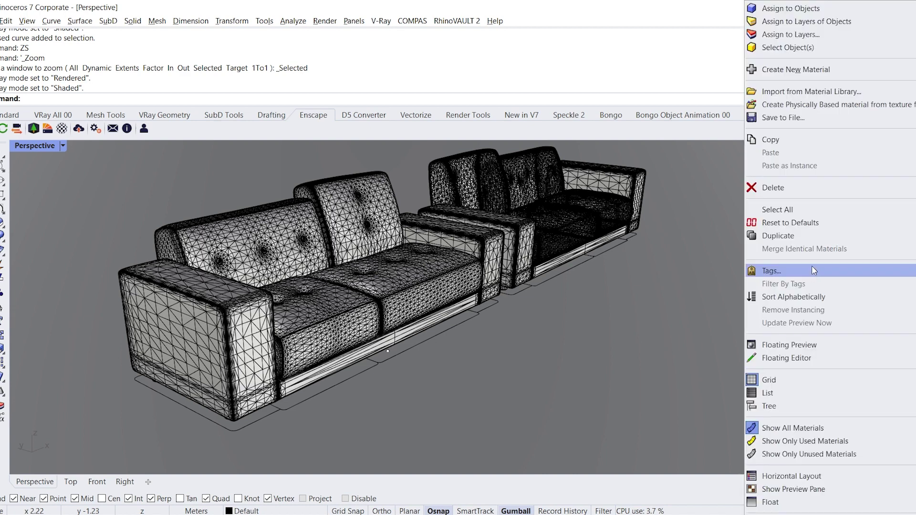
{"action": "left_click", "coordinate": [787, 47]}
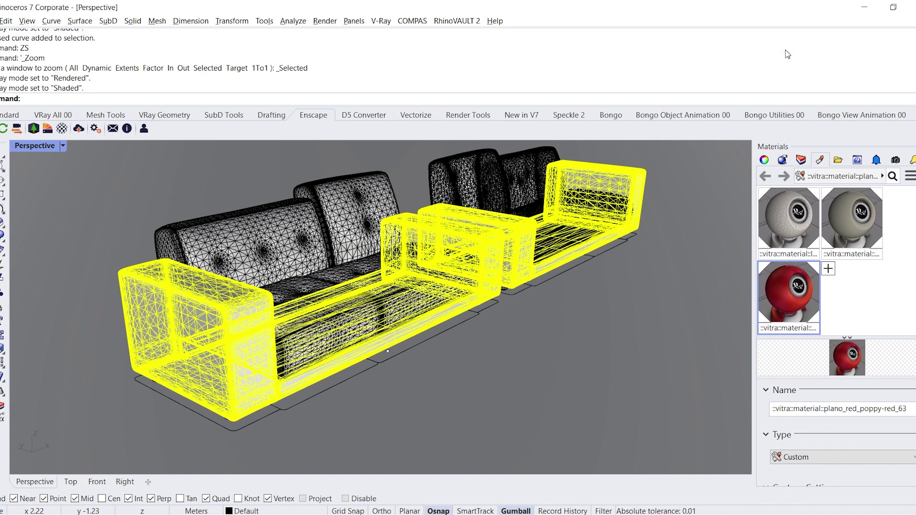
{"action": "left_click", "coordinate": [10, 115]}
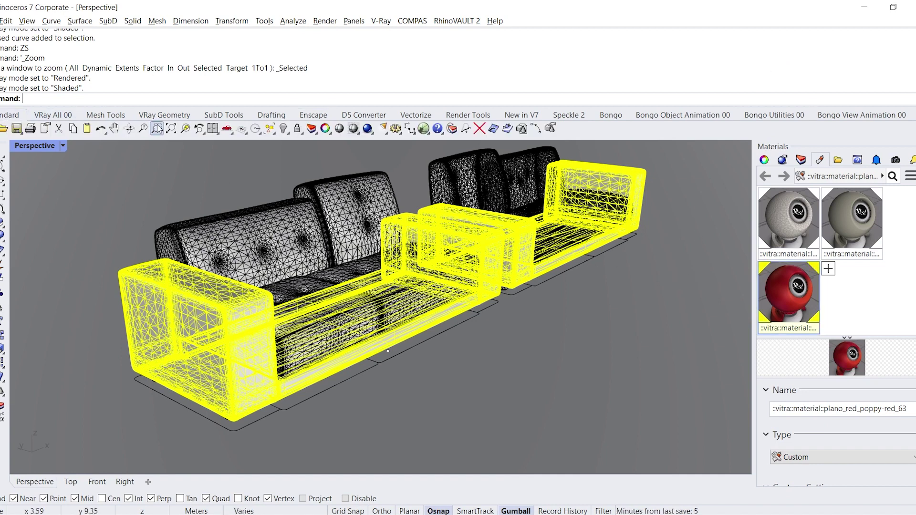
{"action": "left_click", "coordinate": [297, 129]}
Step: Select all objects that use the plastic_un7001 material, zoom in to inspect them, and lock them
{"action": "right_click", "coordinate": [846, 219]}
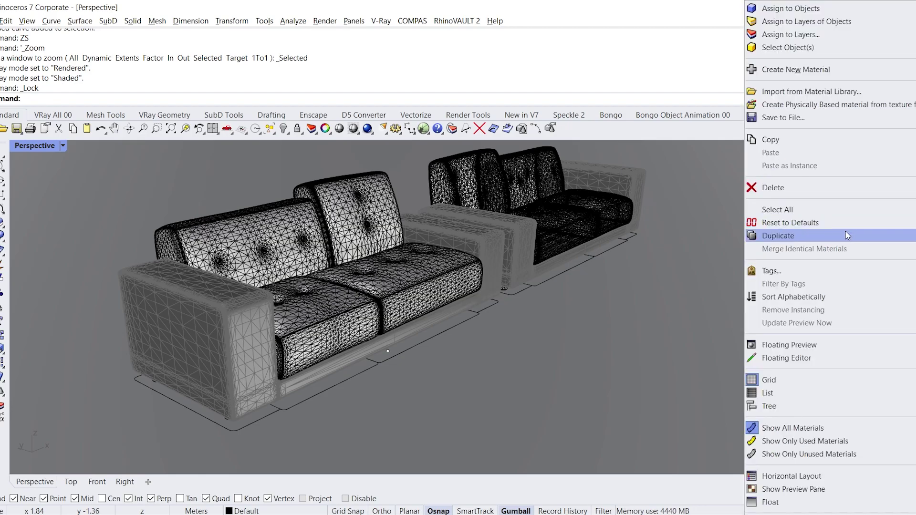
{"action": "left_click", "coordinate": [806, 48]}
{"action": "scroll", "coordinate": [411, 259], "scroll_direction": "up", "scroll_amount": 5}
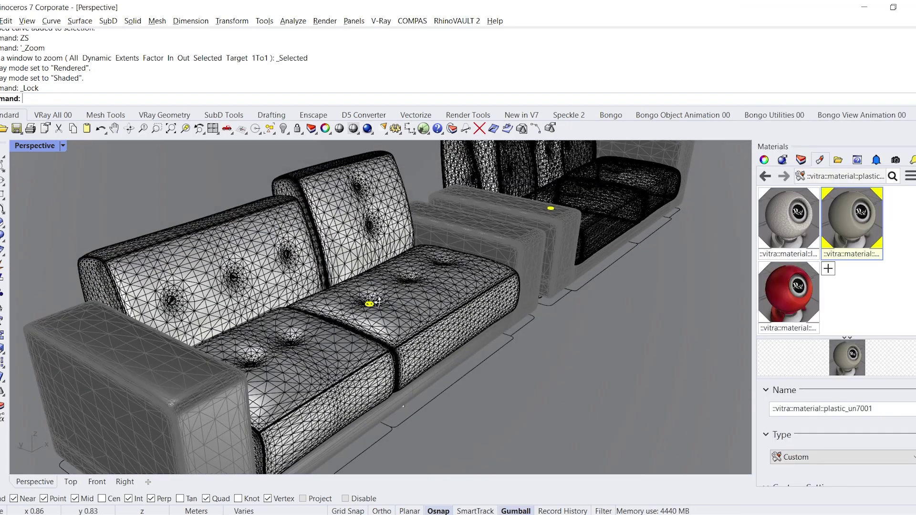
{"action": "type", "text": "Z"}
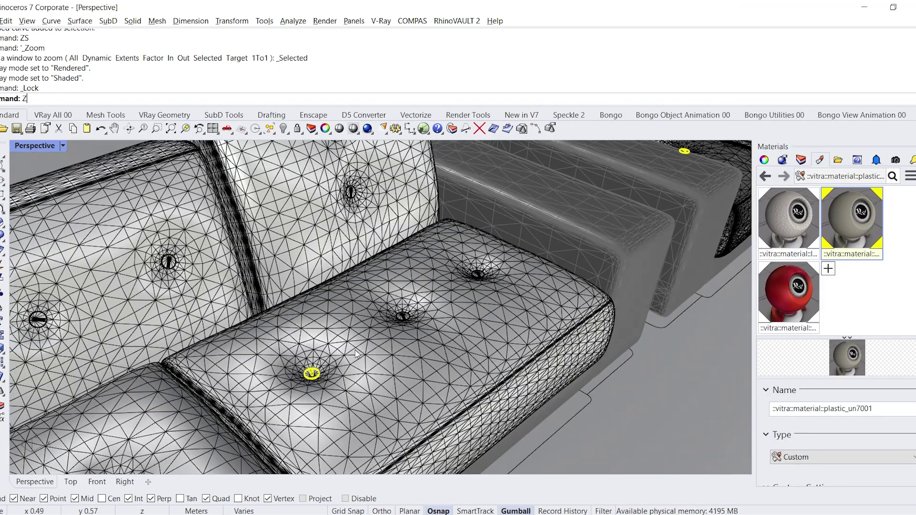
{"action": "type", "text": "S"}
{"action": "key", "text": "Return"}
{"action": "scroll", "coordinate": [234, 271], "scroll_direction": "up", "scroll_amount": 8}
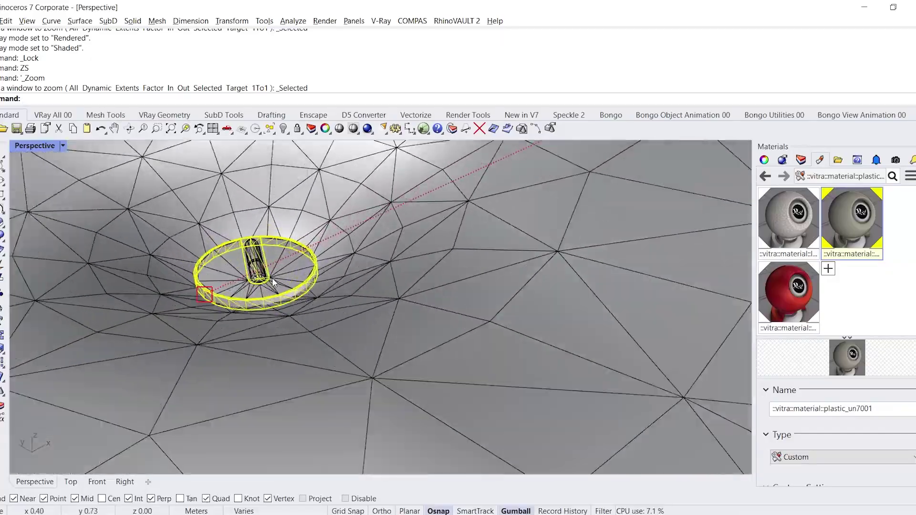
{"action": "scroll", "coordinate": [272, 282], "scroll_direction": "down", "scroll_amount": 10}
{"action": "left_click", "coordinate": [297, 128]}
{"action": "scroll", "coordinate": [525, 267], "scroll_direction": "down", "scroll_amount": 6}
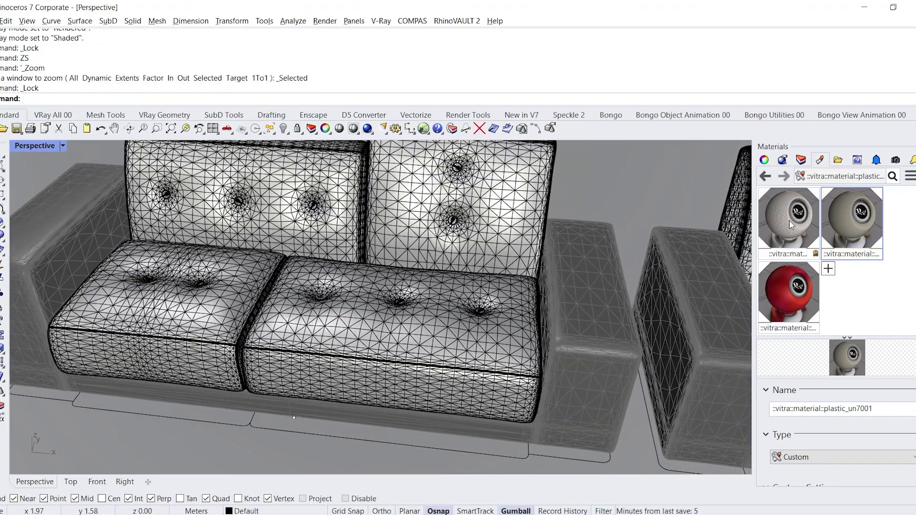
Step: Select all objects that use the leather_premium_snow_72 material and zoom to them
{"action": "right_click", "coordinate": [789, 224]}
{"action": "left_click", "coordinate": [797, 47]}
{"action": "right_click_drag", "start_coordinate": [448, 220], "coordinate": [452, 285]}
{"action": "type", "text": "zs"}
{"action": "key", "text": "Return"}
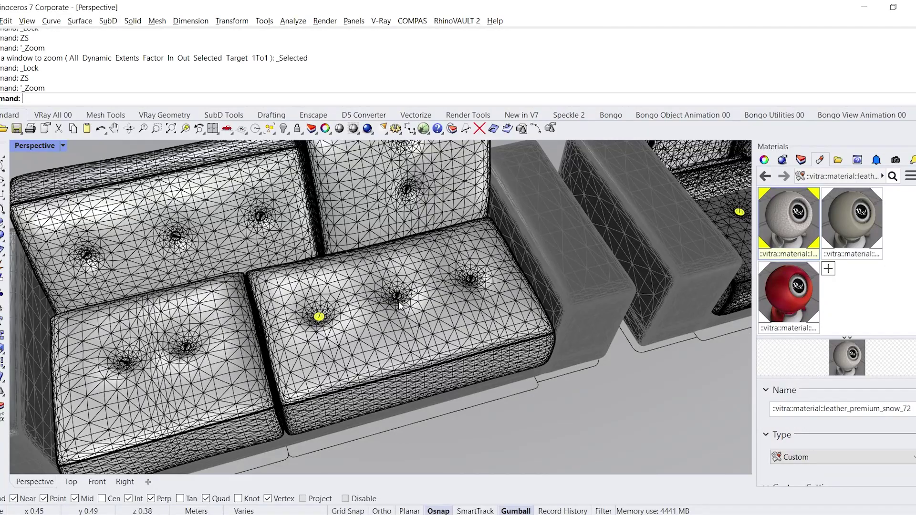
{"action": "right_click_drag", "start_coordinate": [370, 352], "coordinate": [381, 303]}
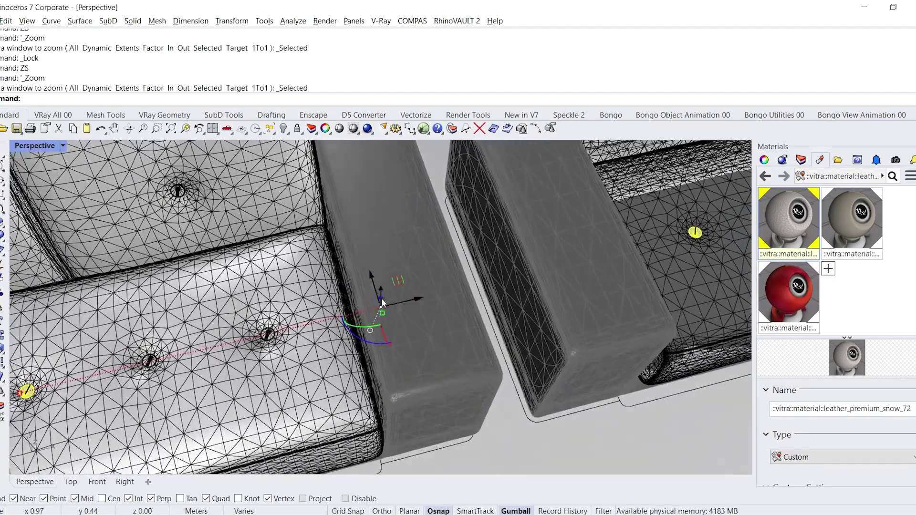
Step: Lock the selected objects that use the leather_premium_snow_72 material
{"action": "left_click", "coordinate": [296, 129]}
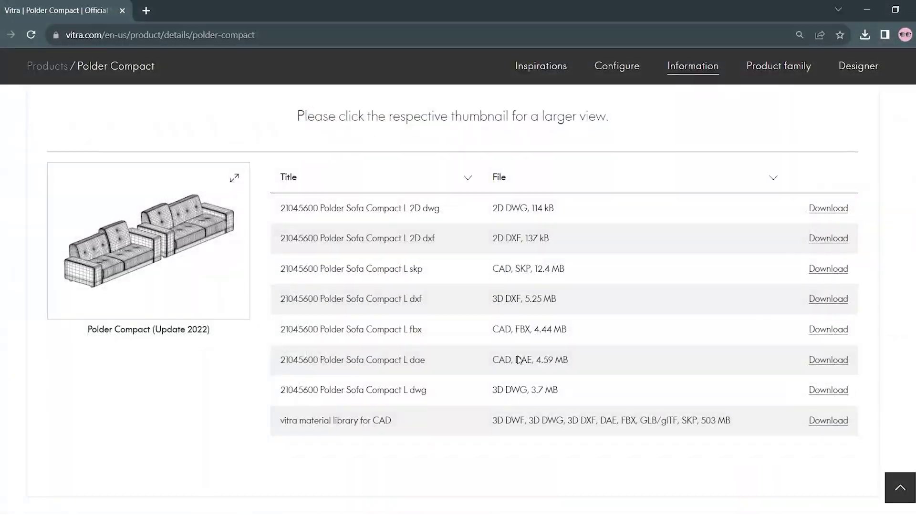
Step: Switch to the Vitra product page and examine the Polder Compact's upholstery and button details in the configurator preview and an enlarged detail photo
{"action": "scroll", "coordinate": [312, 184], "scroll_direction": "up", "scroll_amount": 10}
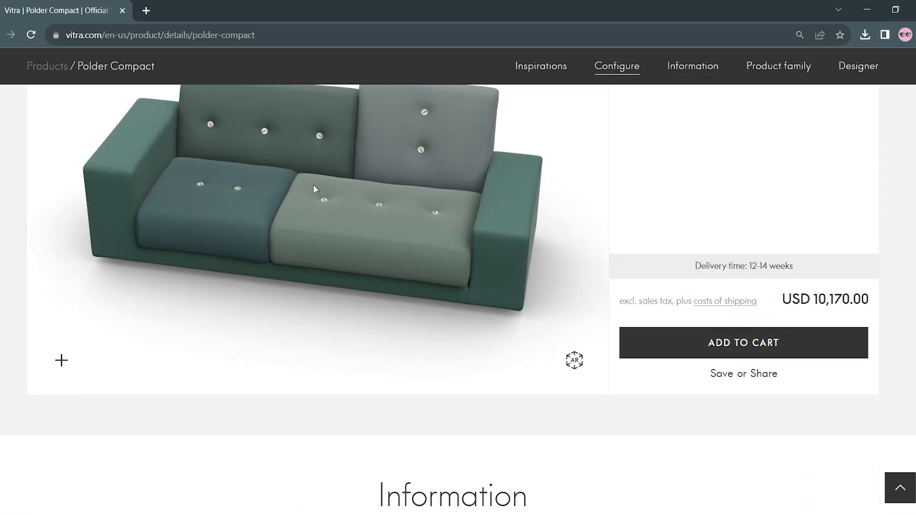
{"action": "scroll", "coordinate": [313, 187], "scroll_direction": "up", "scroll_amount": 10}
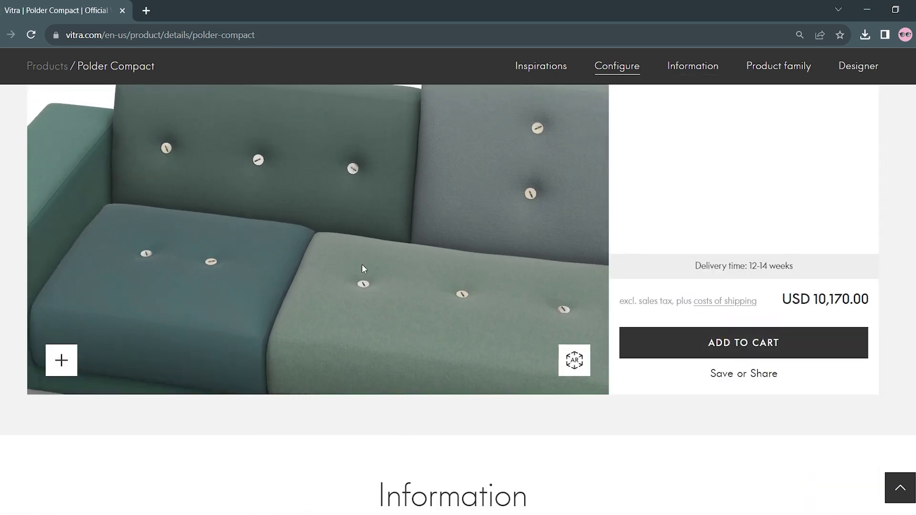
{"action": "scroll", "coordinate": [835, 287], "scroll_direction": "up", "scroll_amount": 10}
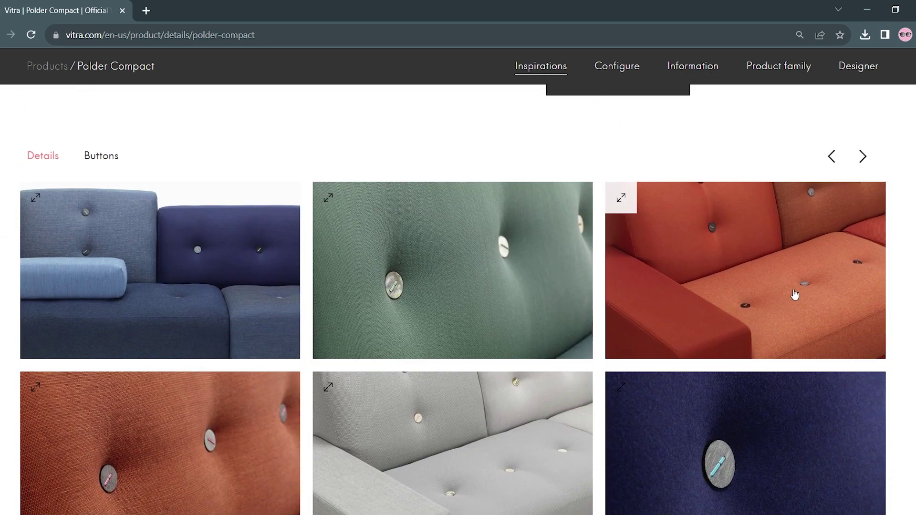
{"action": "left_click", "coordinate": [655, 209]}
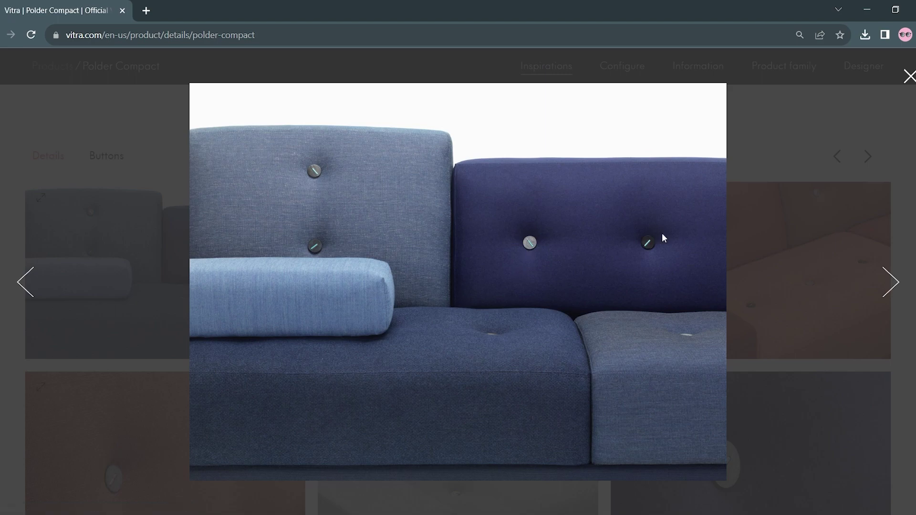
{"action": "left_click", "coordinate": [909, 78]}
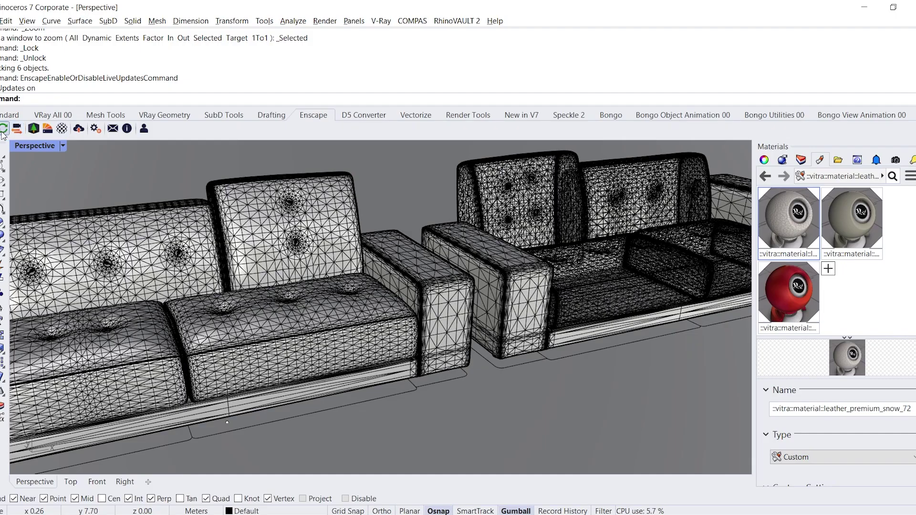
Step: Turn off Enscape live updates
{"action": "left_click", "coordinate": [3, 130]}
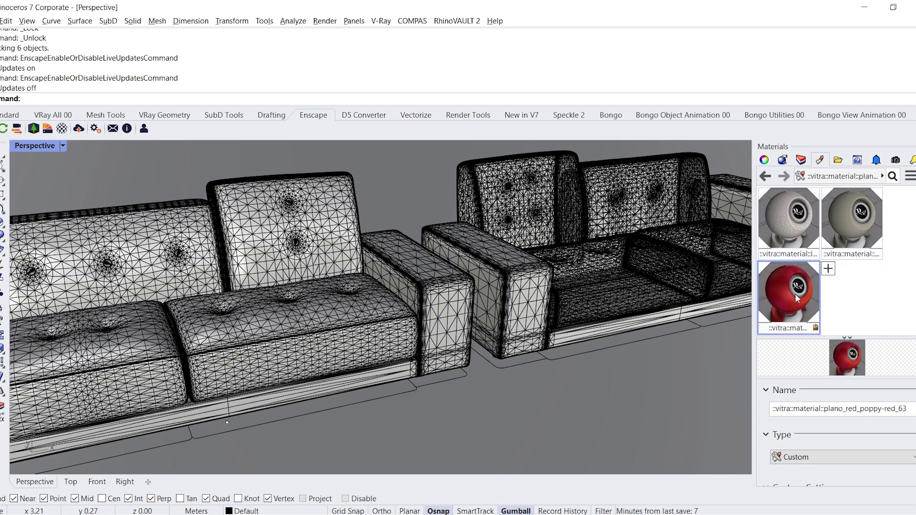
Step: Select all objects that use the plano_red_poppy-red_63 material and change that material's type to V-Ray Material
{"action": "right_click", "coordinate": [795, 294]}
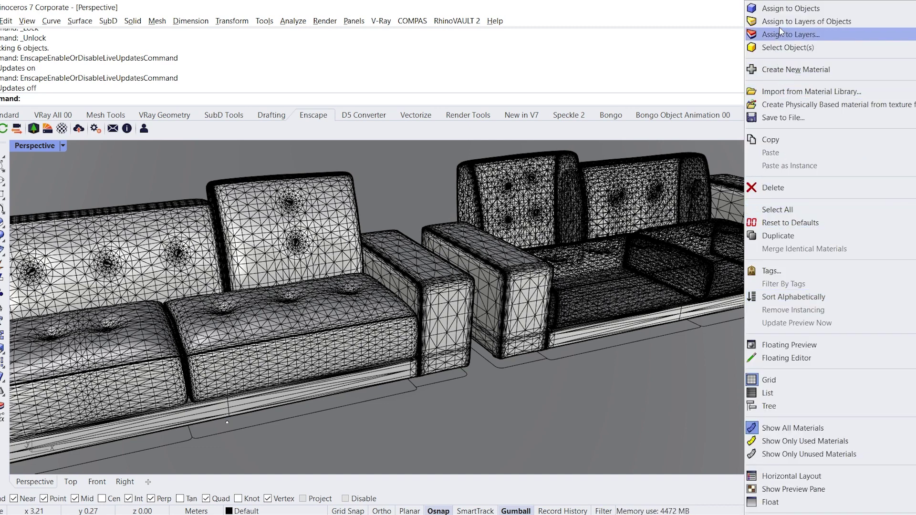
{"action": "left_click", "coordinate": [788, 47]}
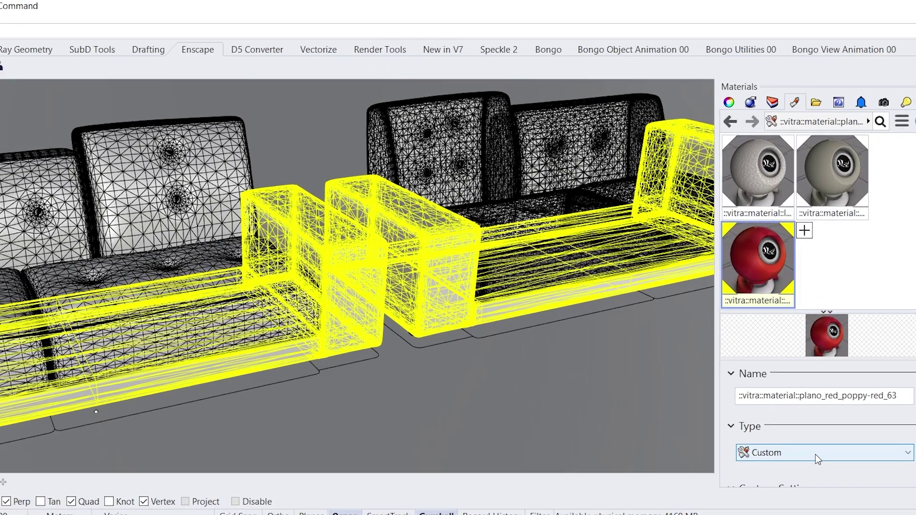
{"action": "left_click", "coordinate": [835, 457]}
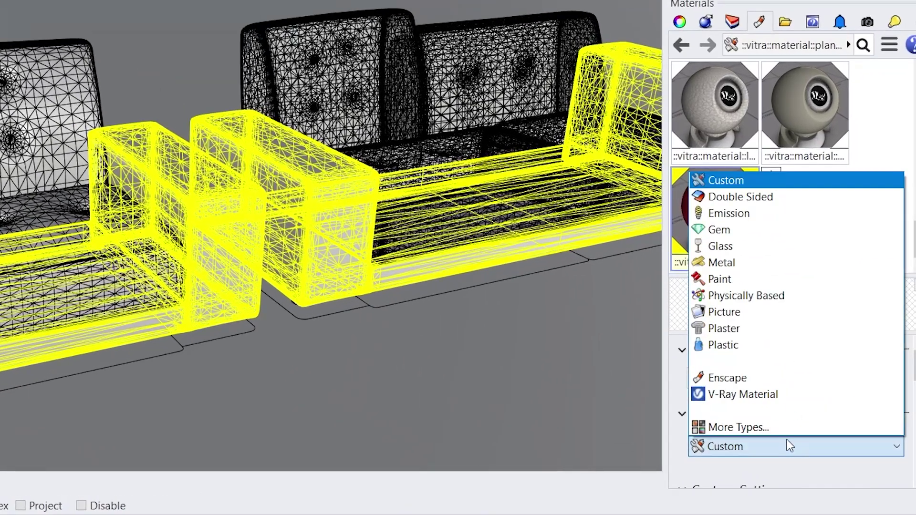
{"action": "left_click", "coordinate": [745, 395]}
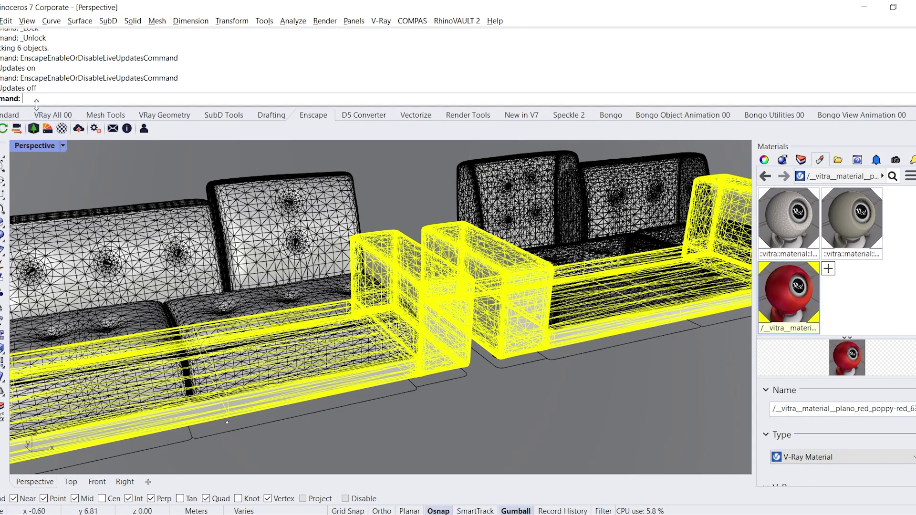
Step: Assign a Cloth texture as the bump map of the plano_red_poppy-red_63 material in the V-Ray Asset Editor, and close the editor
{"action": "left_click", "coordinate": [53, 116]}
{"action": "left_click", "coordinate": [5, 128]}
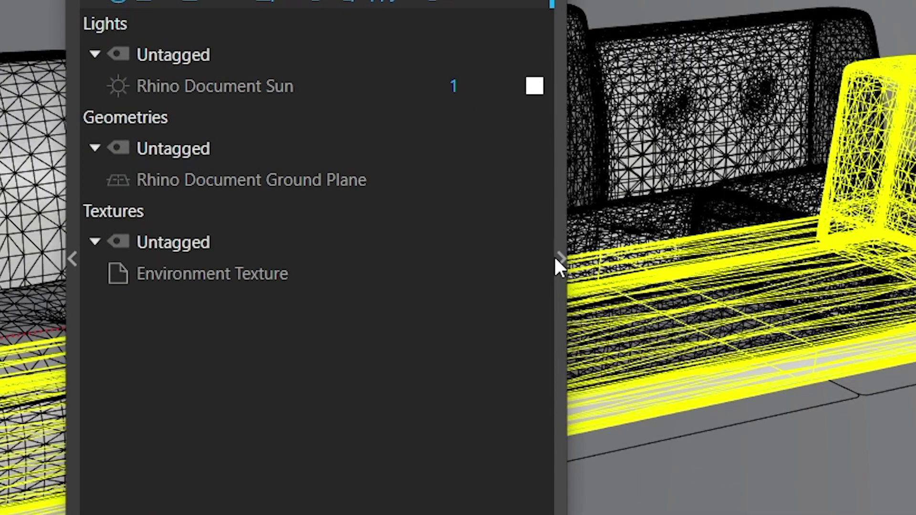
{"action": "left_click", "coordinate": [566, 265]}
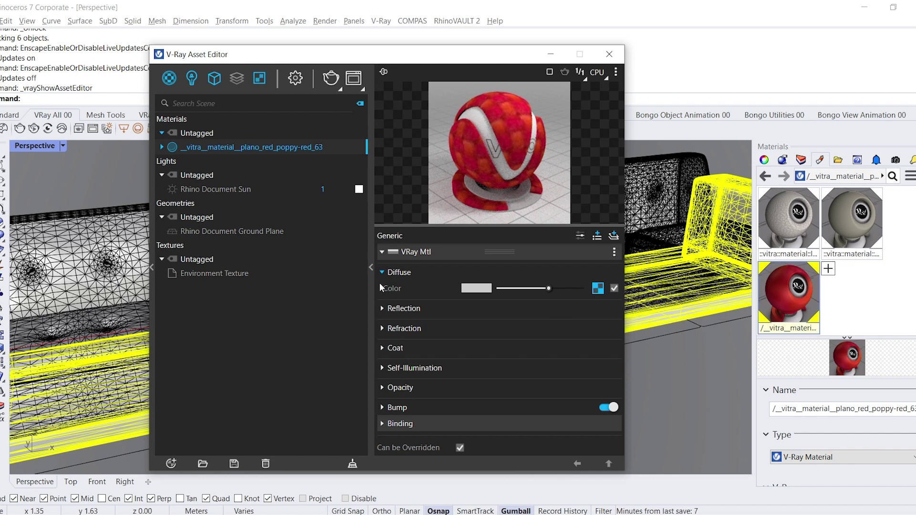
{"action": "left_click", "coordinate": [382, 407]}
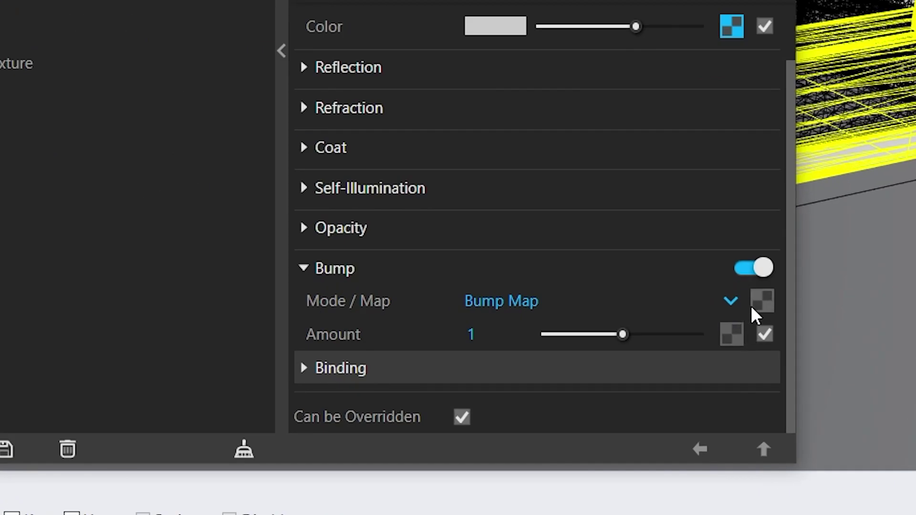
{"action": "left_click", "coordinate": [760, 304]}
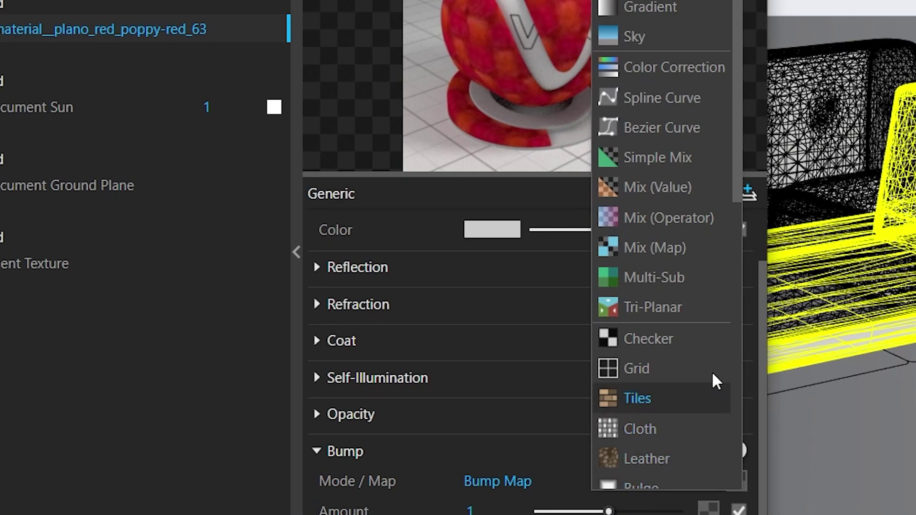
{"action": "scroll", "coordinate": [712, 371], "scroll_direction": "down", "scroll_amount": 5}
{"action": "scroll", "coordinate": [676, 169], "scroll_direction": "up", "scroll_amount": 2}
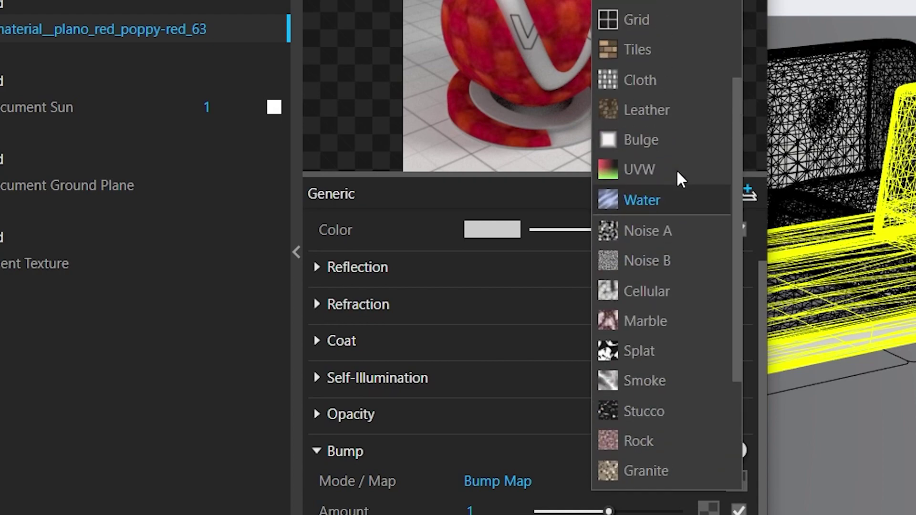
{"action": "left_click", "coordinate": [653, 80]}
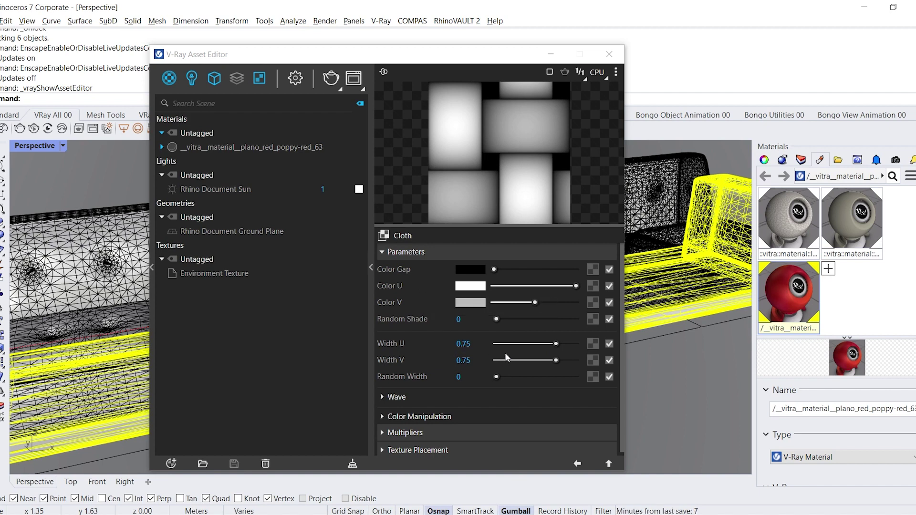
{"action": "left_click", "coordinate": [581, 463]}
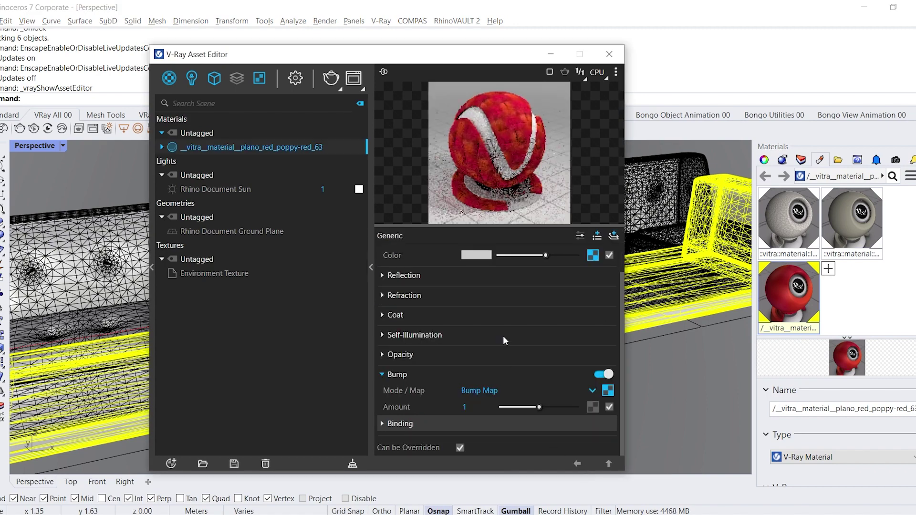
{"action": "left_click_drag", "start_coordinate": [554, 54], "coordinate": [692, 74]}
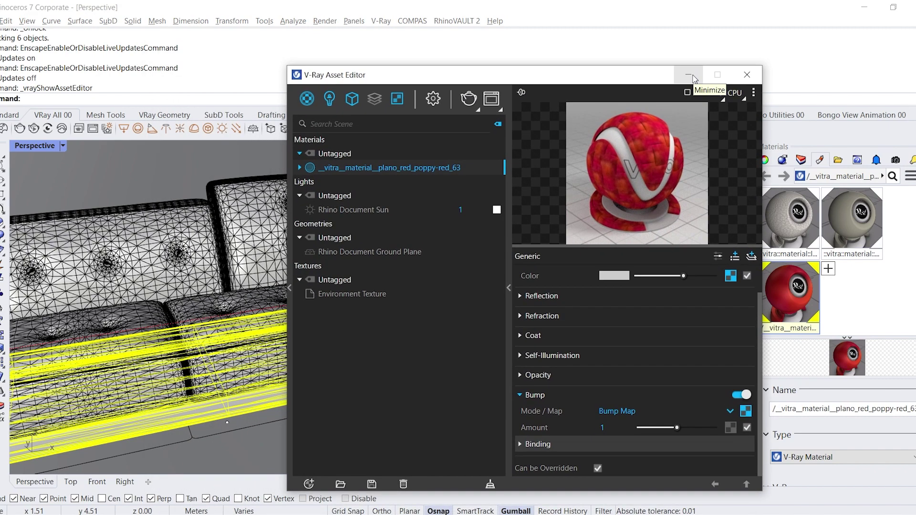
{"action": "left_click", "coordinate": [746, 77]}
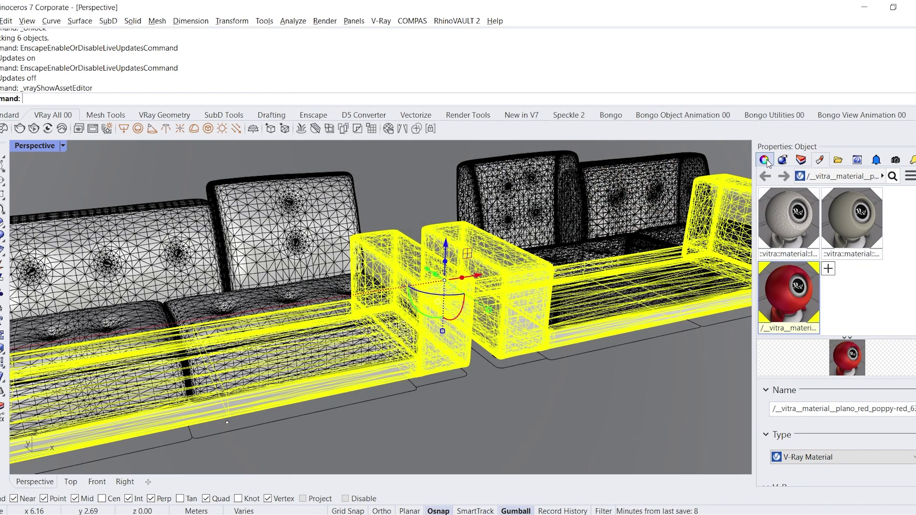
Step: Apply box texture mapping to the selected sofa frames using their bounding box, and set the mapping's XYZ size to 1,1,1
{"action": "left_click", "coordinate": [765, 159]}
{"action": "left_click", "coordinate": [807, 179]}
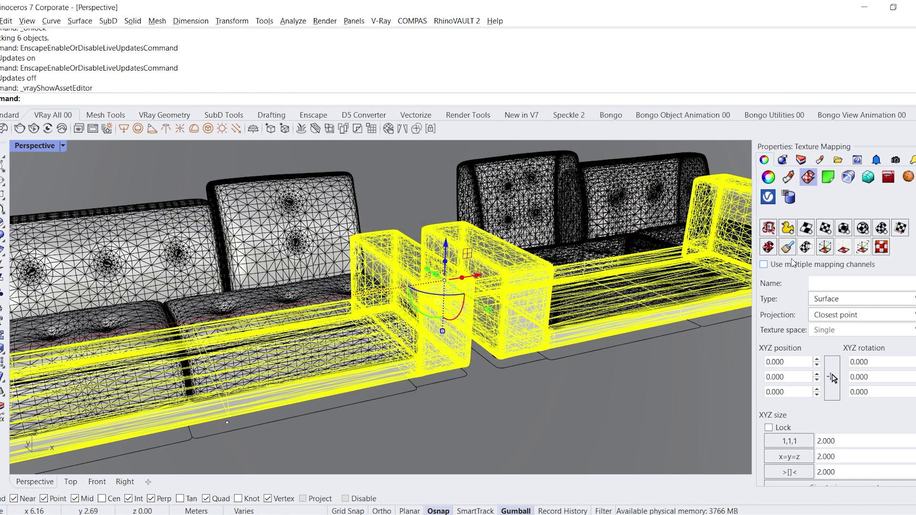
{"action": "left_click", "coordinate": [881, 247]}
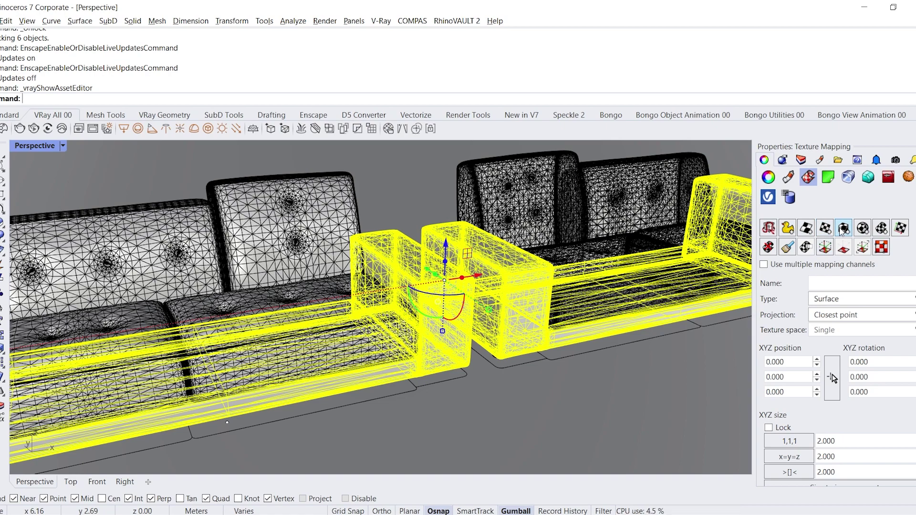
{"action": "right_click", "coordinate": [542, 373]}
{"action": "right_click", "coordinate": [542, 373]}
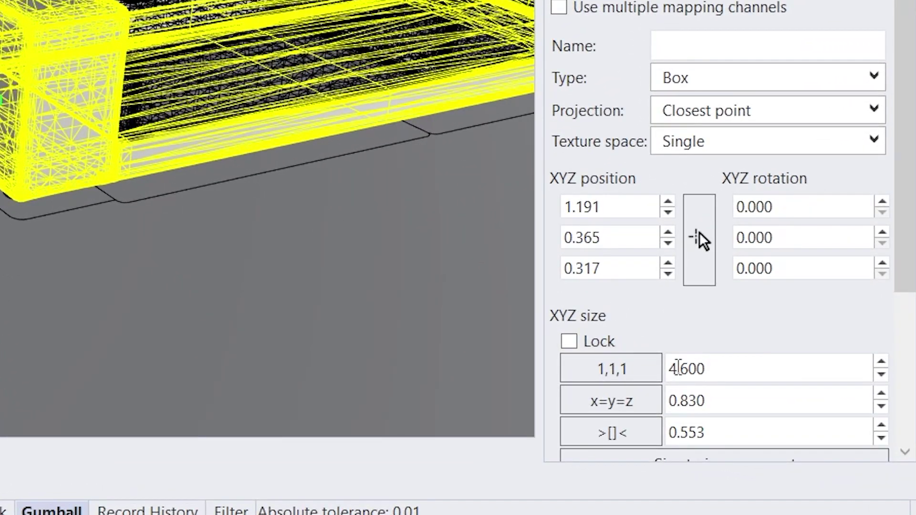
{"action": "left_click", "coordinate": [644, 377]}
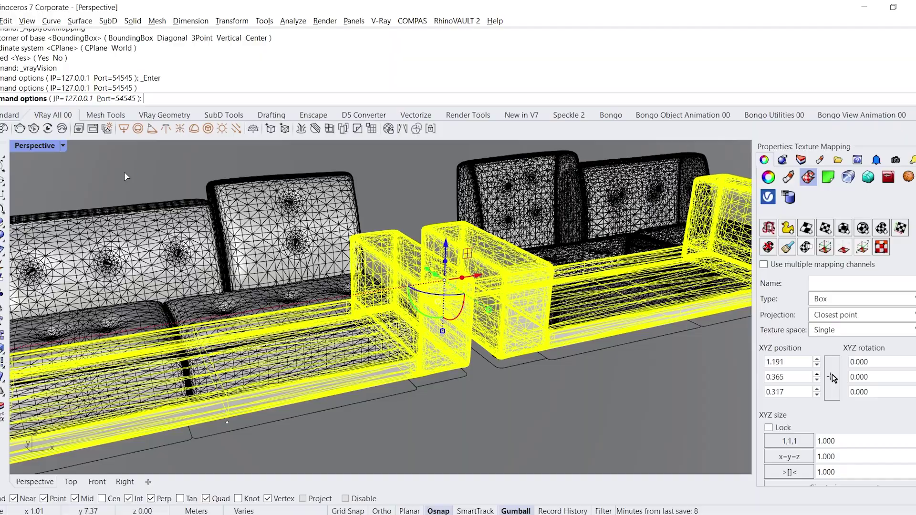
Step: Inspect the sofa armrests' texture from several angles in V-Ray Vision, and minimize its window to return to Rhino
{"action": "left_click", "coordinate": [163, 66]}
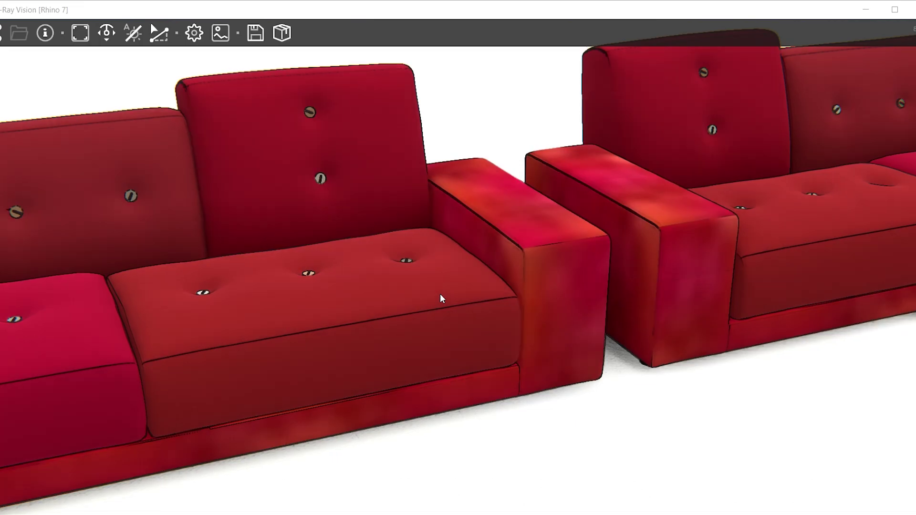
{"action": "scroll", "coordinate": [440, 293], "scroll_direction": "down", "scroll_amount": 4}
{"action": "right_click_drag", "start_coordinate": [440, 293], "coordinate": [548, 306]}
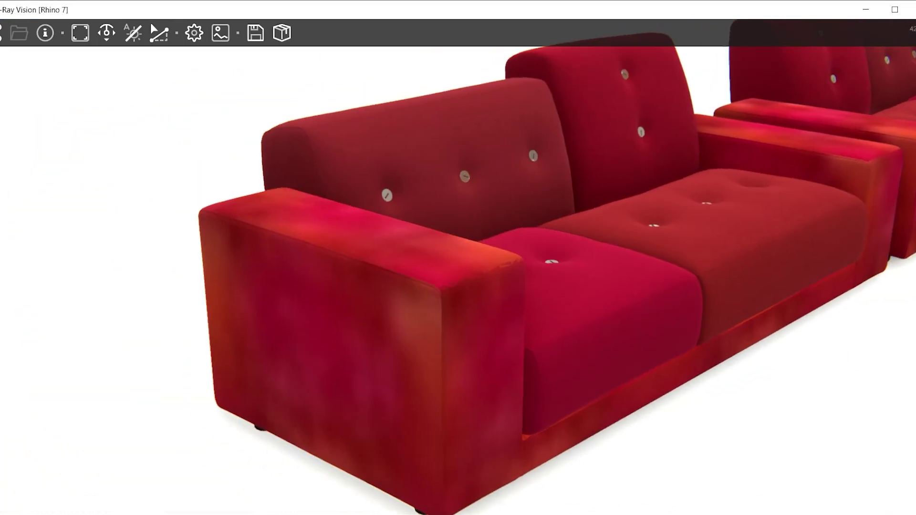
{"action": "scroll", "coordinate": [458, 286], "scroll_direction": "up", "scroll_amount": 4}
{"action": "right_click_drag", "start_coordinate": [458, 287], "coordinate": [749, 196]}
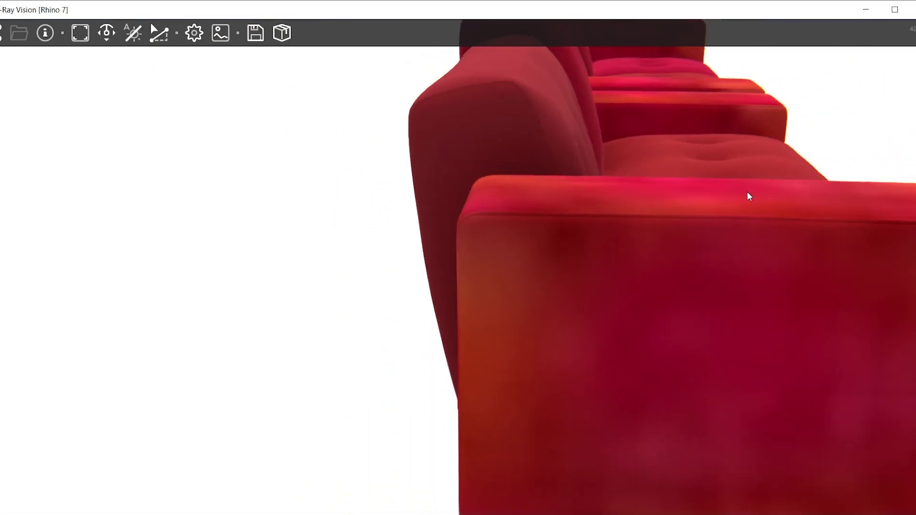
{"action": "scroll", "coordinate": [748, 196], "scroll_direction": "down", "scroll_amount": 4}
{"action": "scroll", "coordinate": [458, 286], "scroll_direction": "up", "scroll_amount": 4}
{"action": "right_click_drag", "start_coordinate": [429, 286], "coordinate": [117, 290]}
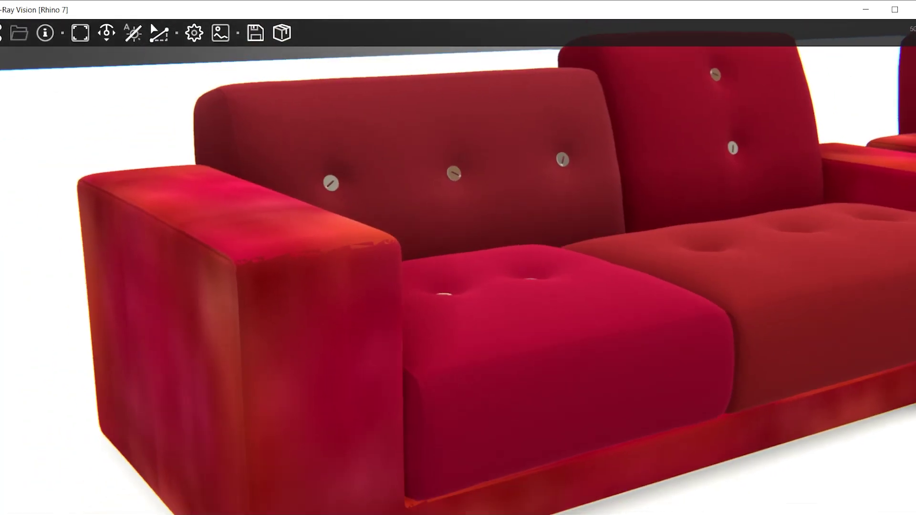
{"action": "left_click", "coordinate": [671, 514]}
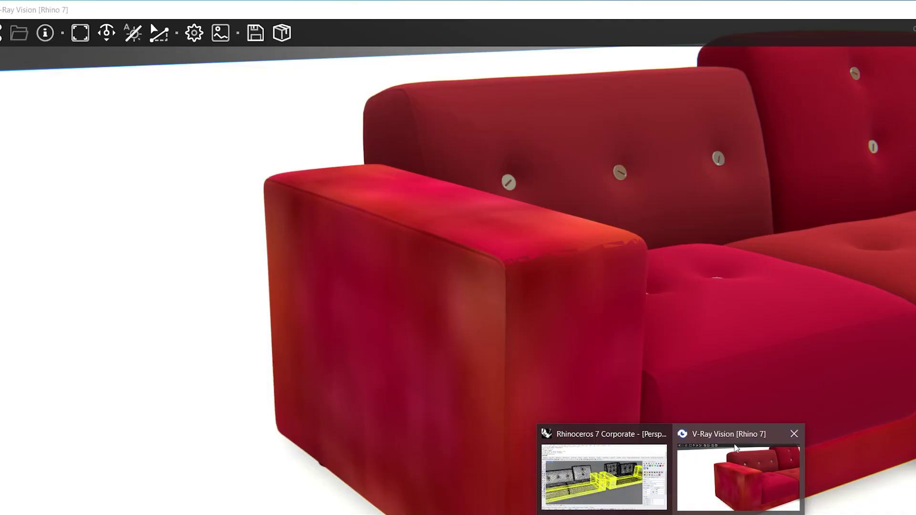
{"action": "left_click", "coordinate": [739, 477]}
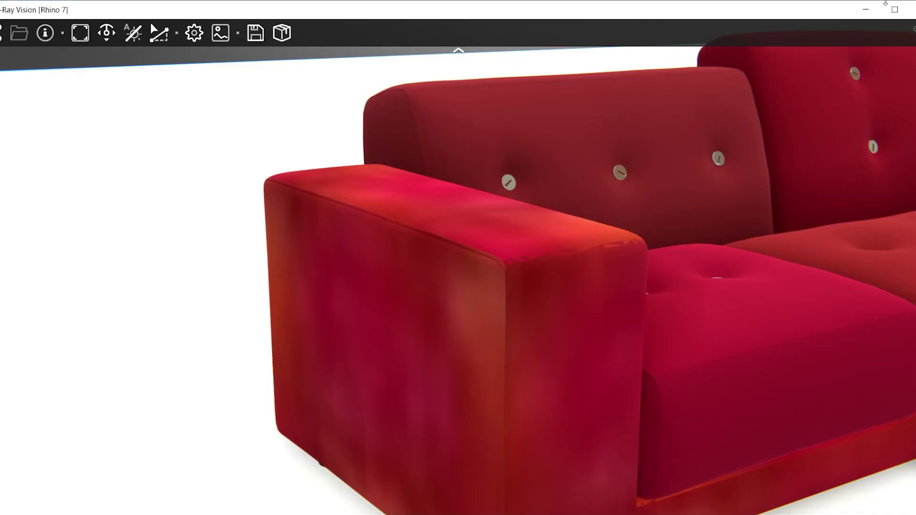
{"action": "left_click", "coordinate": [868, 9]}
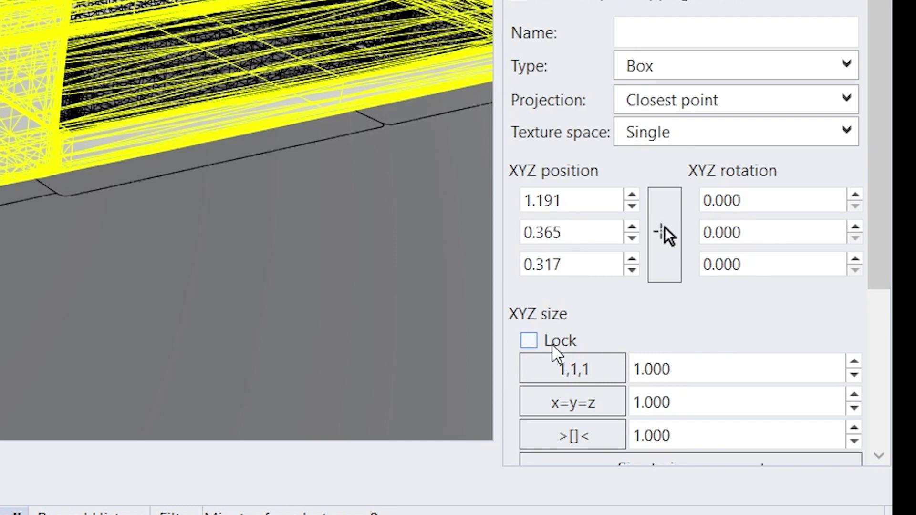
Step: Lock the box mapping's XYZ size proportions and set the size to 0.1 on all axes
{"action": "left_click", "coordinate": [556, 354]}
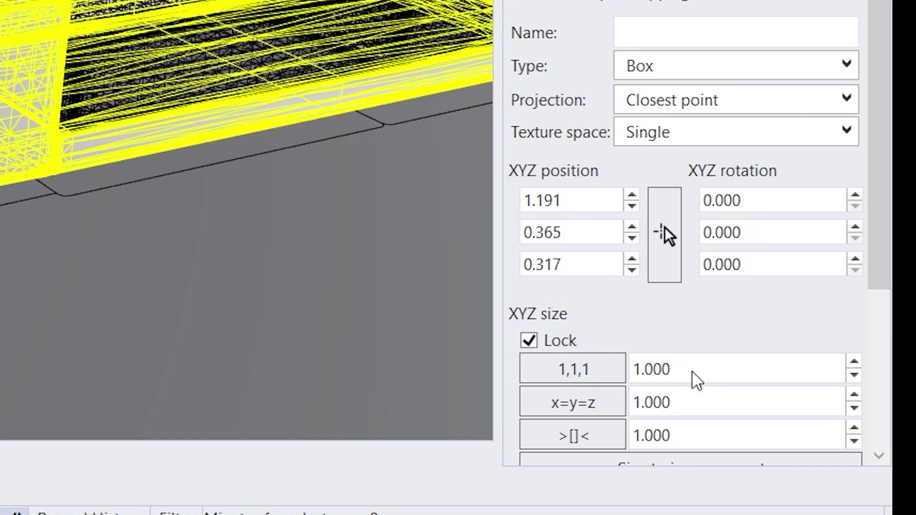
{"action": "double_click", "coordinate": [691, 371]}
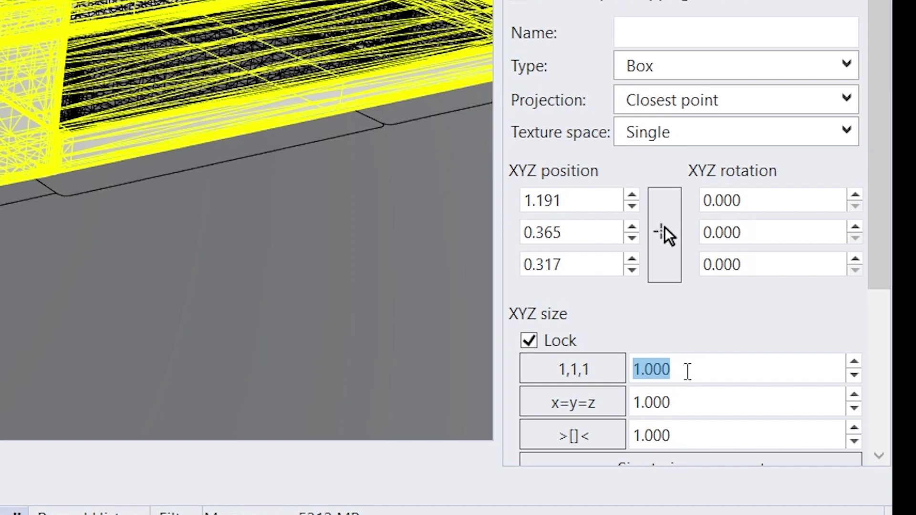
{"action": "key", "text": "BackSpace"}
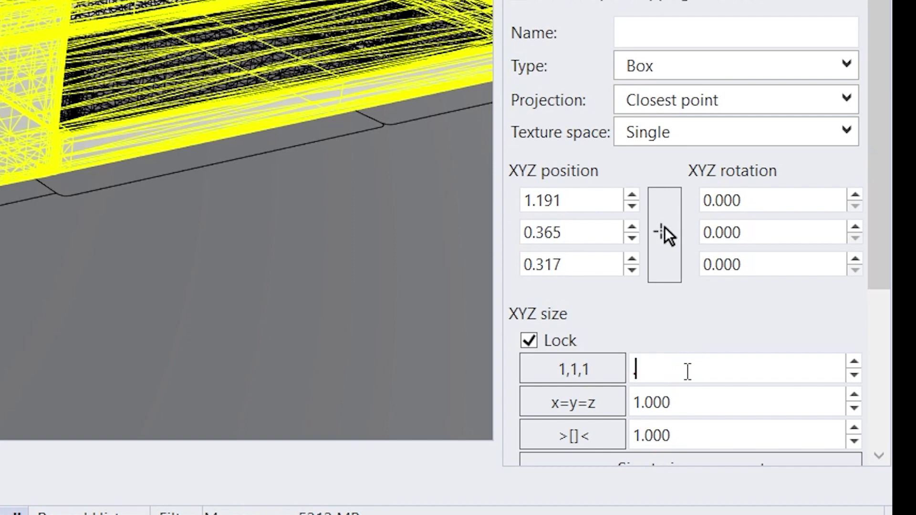
{"action": "type", "text": ".1"}
{"action": "key", "text": "Return"}
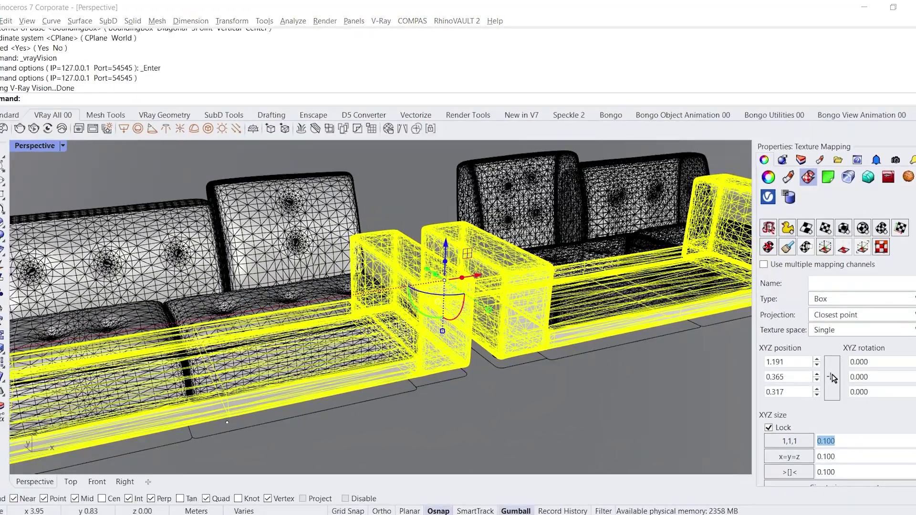
Step: Examine the weave scale on the sofa armrest in V-Ray Vision, and minimize its window to return to Rhino
{"action": "left_click", "coordinate": [670, 514]}
{"action": "left_click", "coordinate": [716, 460]}
{"action": "middle_click_drag", "start_coordinate": [583, 359], "coordinate": [579, 327]}
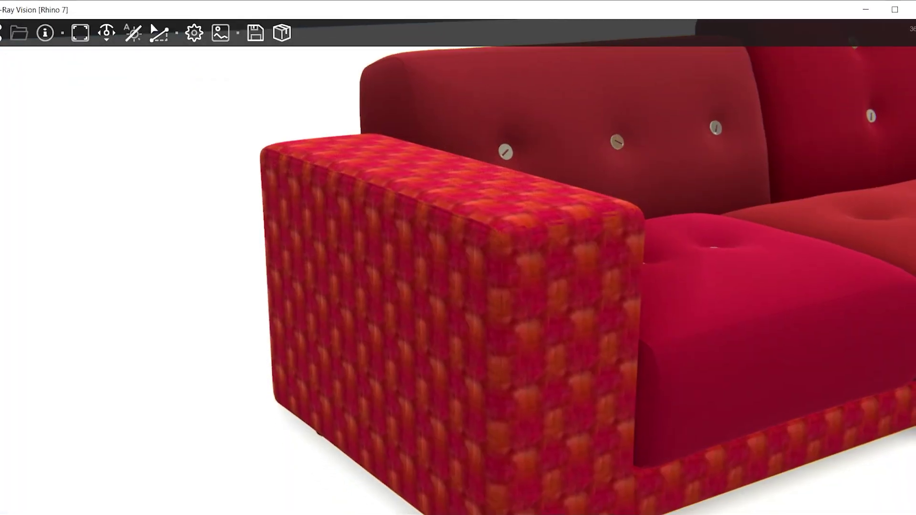
{"action": "middle_click_drag", "start_coordinate": [609, 413], "coordinate": [599, 399]}
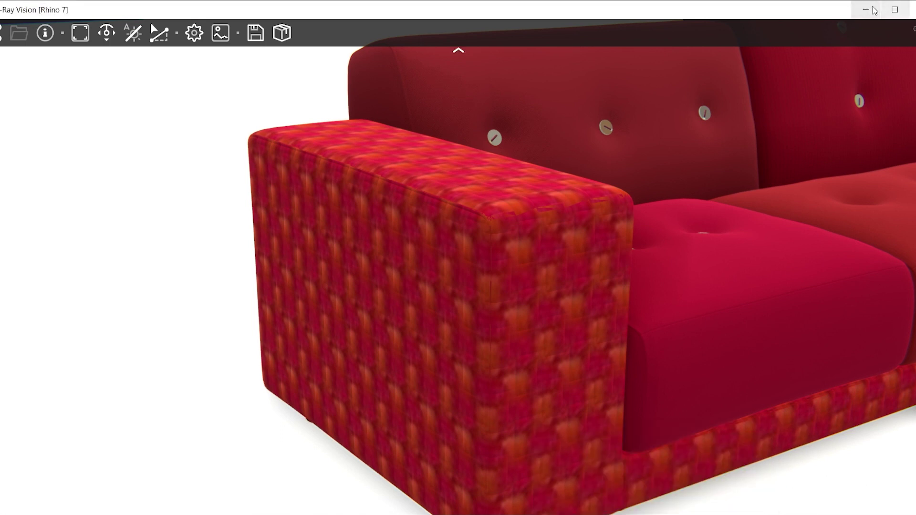
{"action": "left_click", "coordinate": [873, 10]}
Step: Set the selected sofa frames' locked box mapping XYZ size to 0.01 on all axes
{"action": "double_click", "coordinate": [679, 364]}
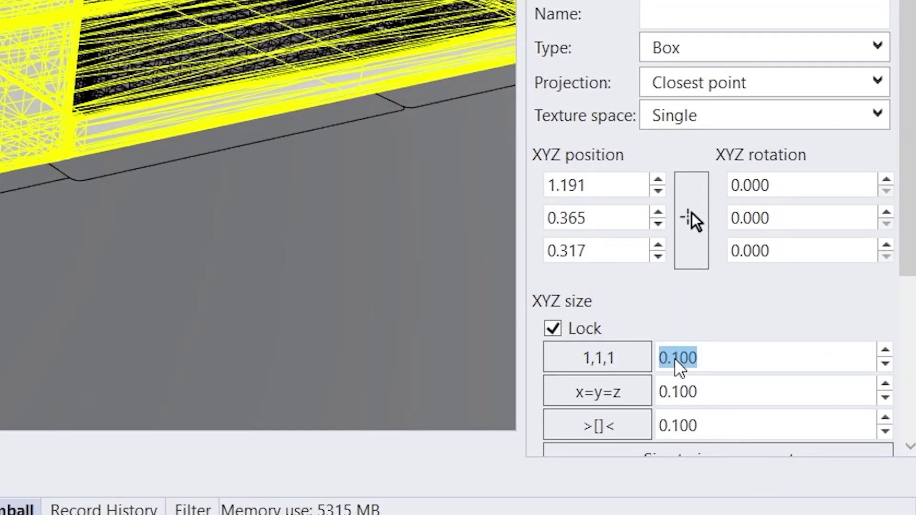
{"action": "left_click", "coordinate": [679, 362]}
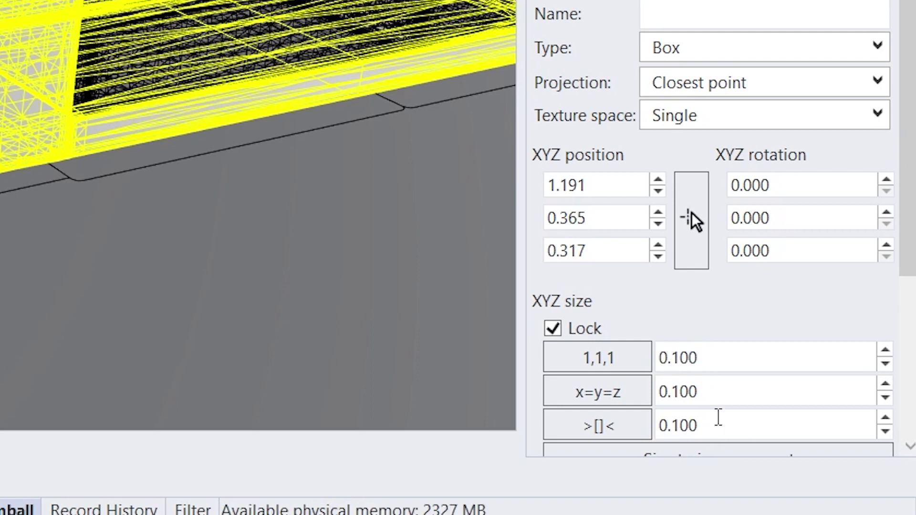
{"action": "type", "text": "0"}
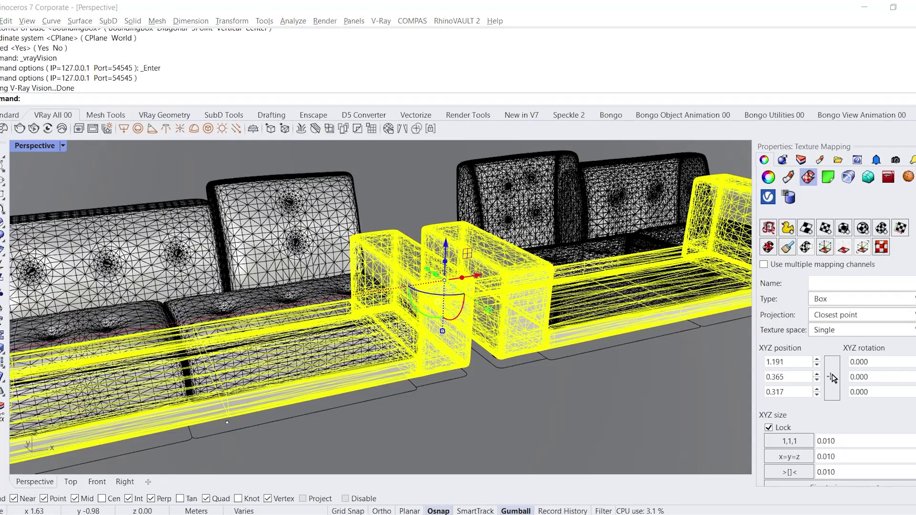
Step: Switch to V-Ray Vision and examine the fabric texture on the sofa frame and armrests from several angles
{"action": "mouse_move", "coordinate": [672, 514]}
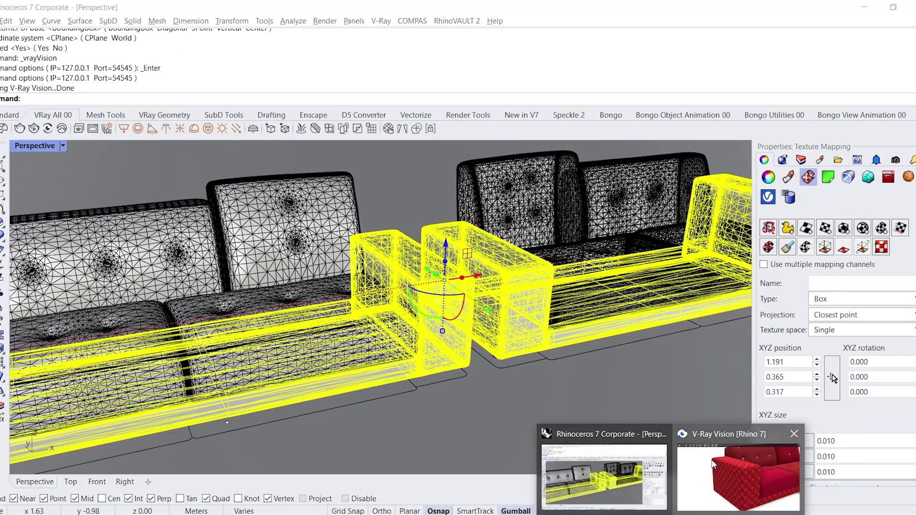
{"action": "left_click", "coordinate": [711, 461]}
{"action": "middle_click_drag", "start_coordinate": [470, 263], "coordinate": [434, 406]}
{"action": "middle_click_drag", "start_coordinate": [289, 240], "coordinate": [648, 179]}
{"action": "middle_click_drag", "start_coordinate": [203, 268], "coordinate": [237, 182]}
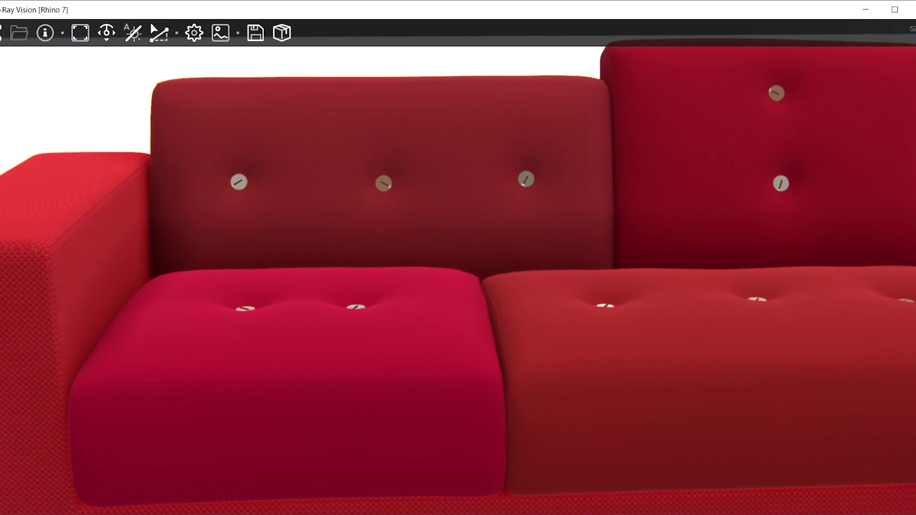
{"action": "middle_click_drag", "start_coordinate": [496, 167], "coordinate": [490, 197]}
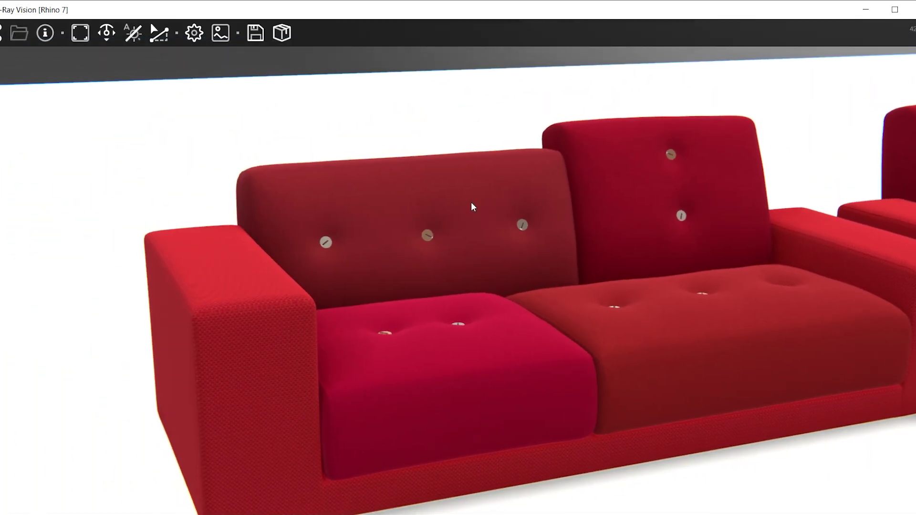
{"action": "left_click_drag", "start_coordinate": [580, 340], "coordinate": [716, 436]}
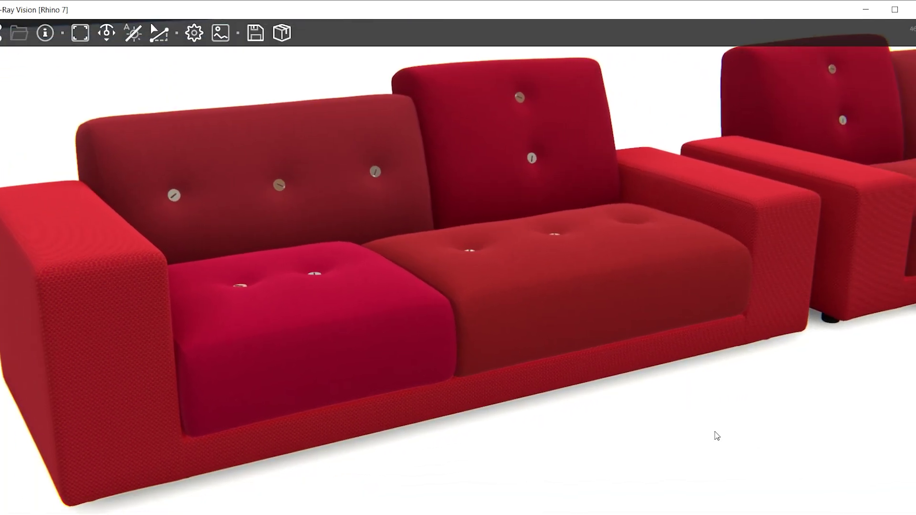